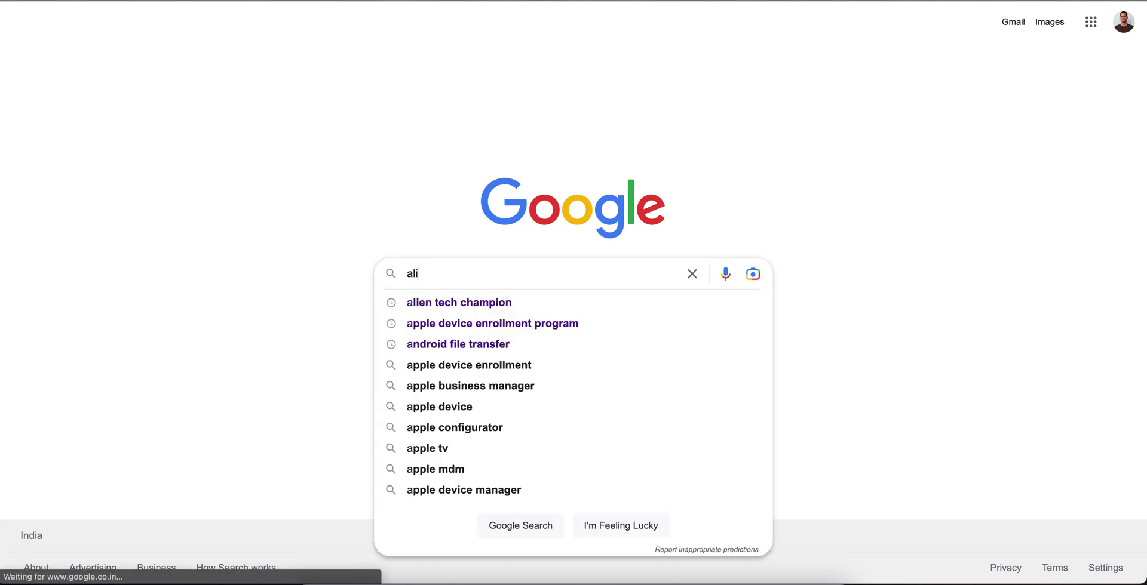
Fix the typo, search Google for 'alien tech champion', and open the Alien Tech Champion - YouTube result.
key(BackSpace)
key(BackSpace)
text(e)
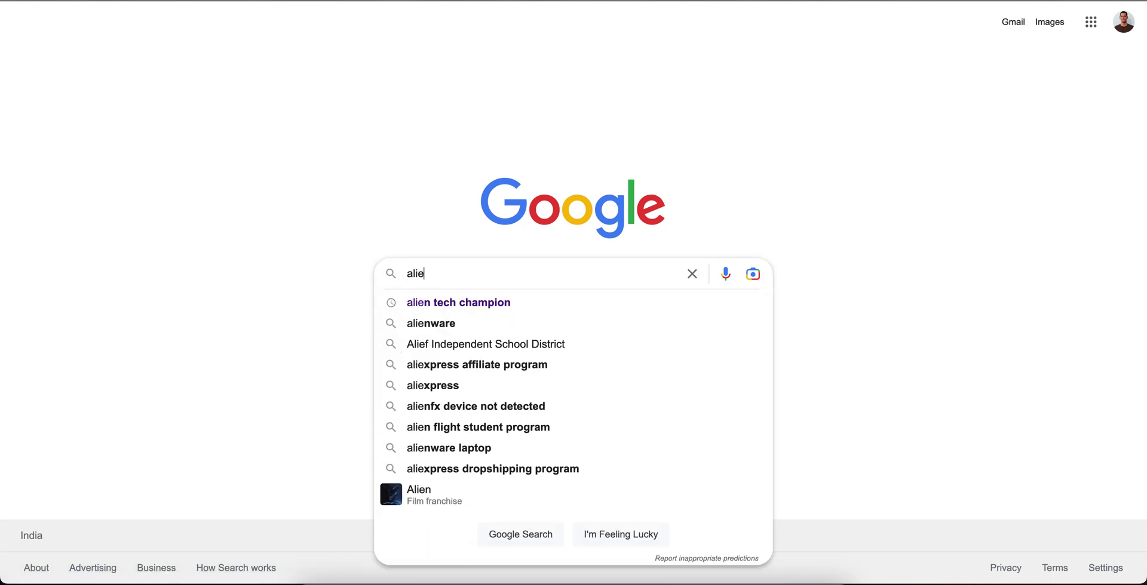
key(Down)
key(Return)
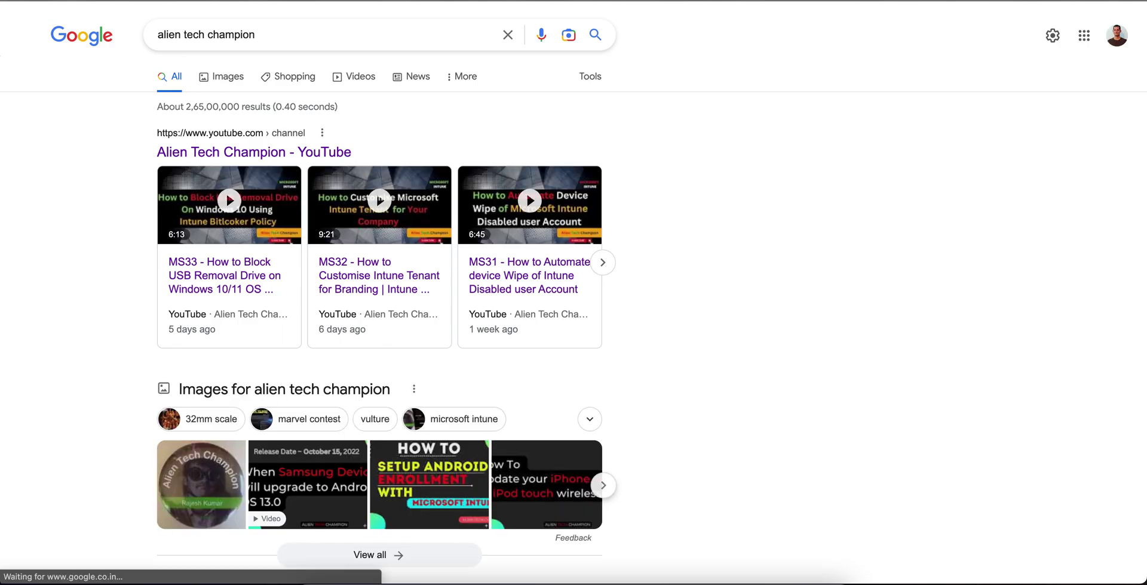
click(328, 152)
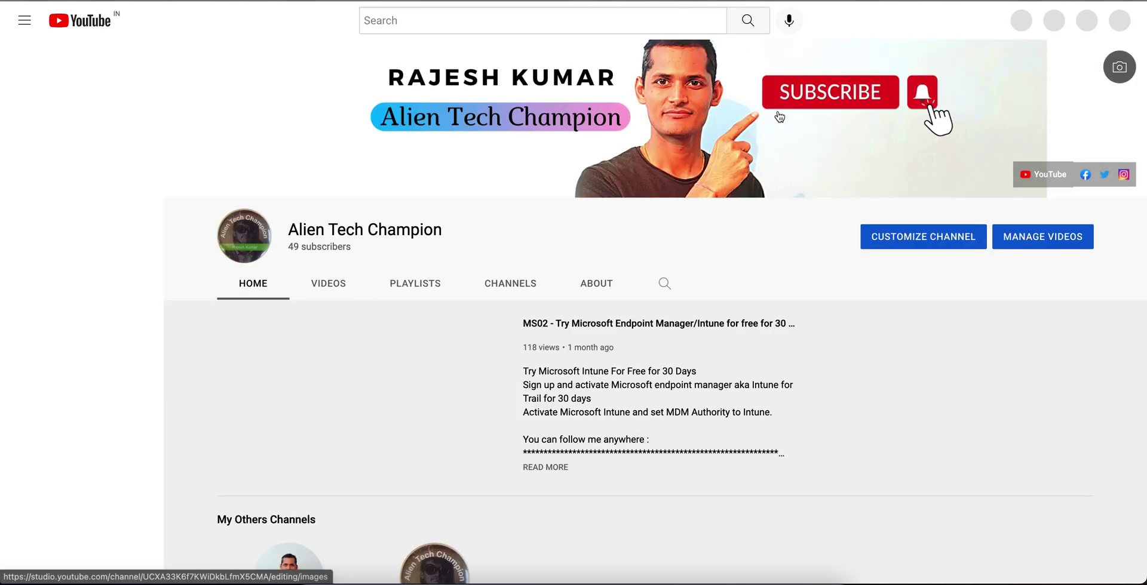
Select the Alien Tech Champion channel title on YouTube, then deselect it.
drag(448, 233, 289, 232)
click(466, 232)
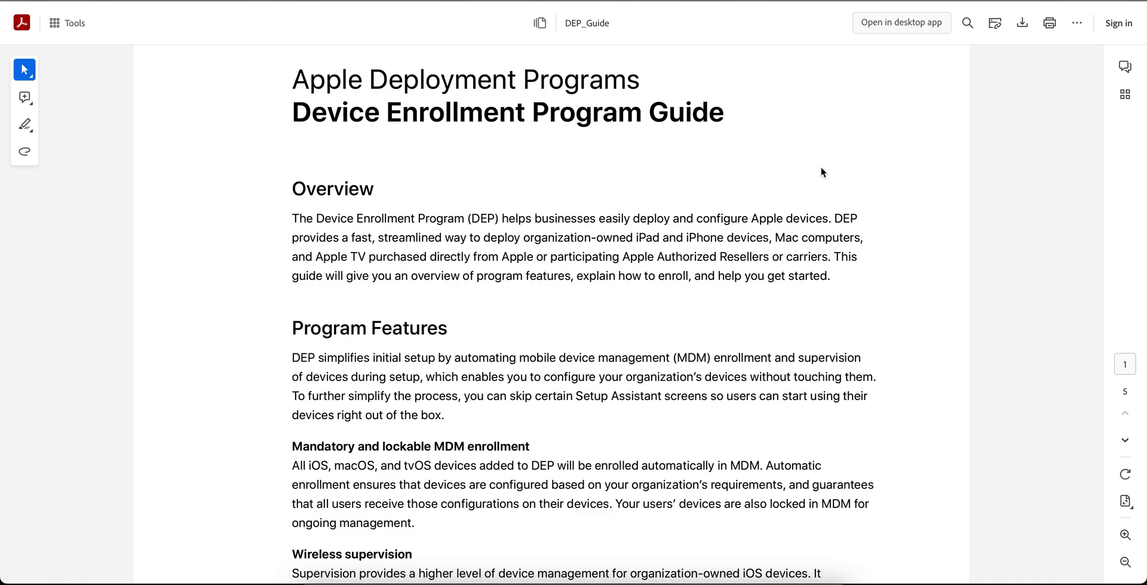
mouse_move(314, 220)
mouse_down()
mouse_move(536, 239)
mouse_move(315, 220)
mouse_up()
click(536, 239)
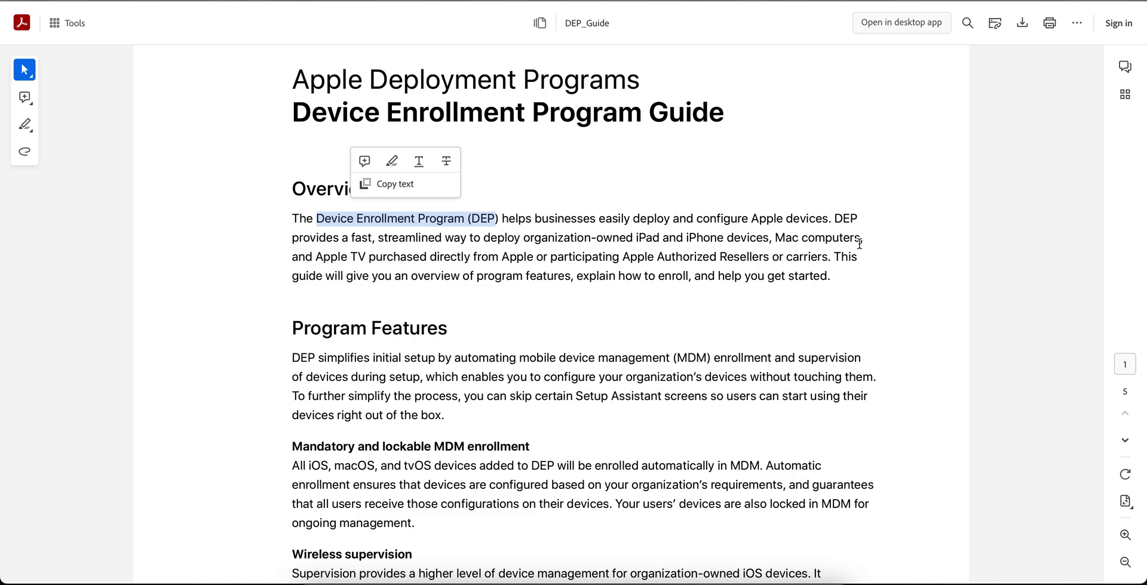
click(873, 229)
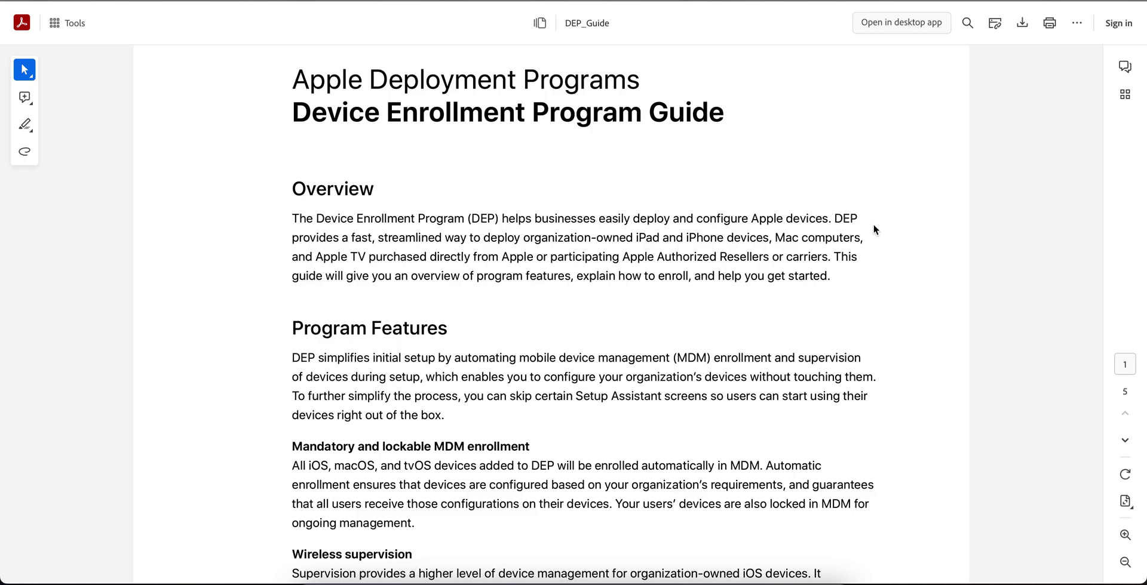
scroll(873, 227, down, 3)
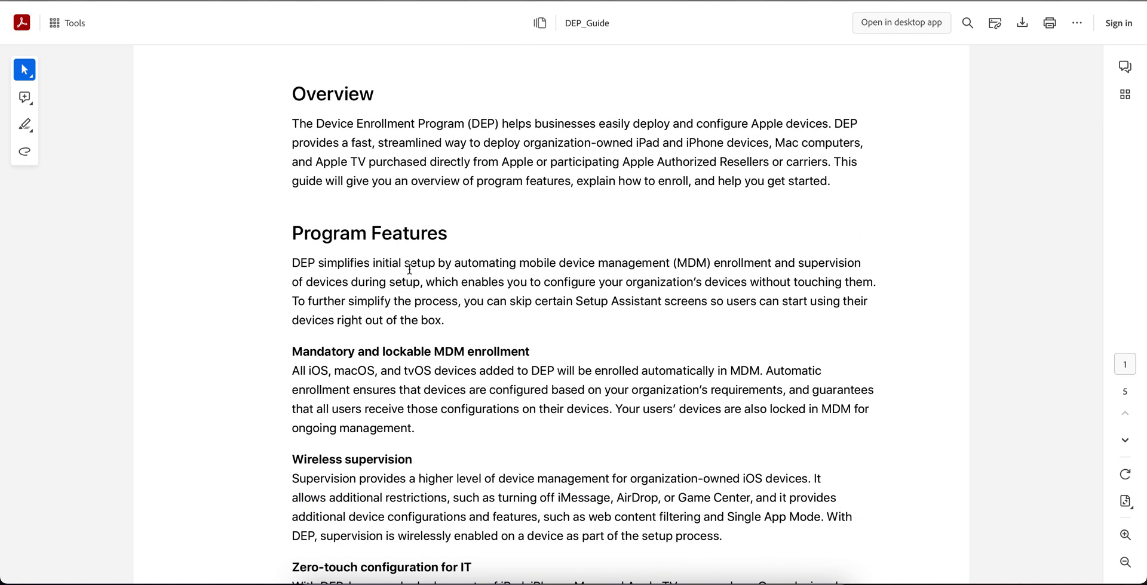
Scroll to Program Features and select the sentence beginning 'DEP simplifies initial setup'.
scroll(409, 269, down, 1)
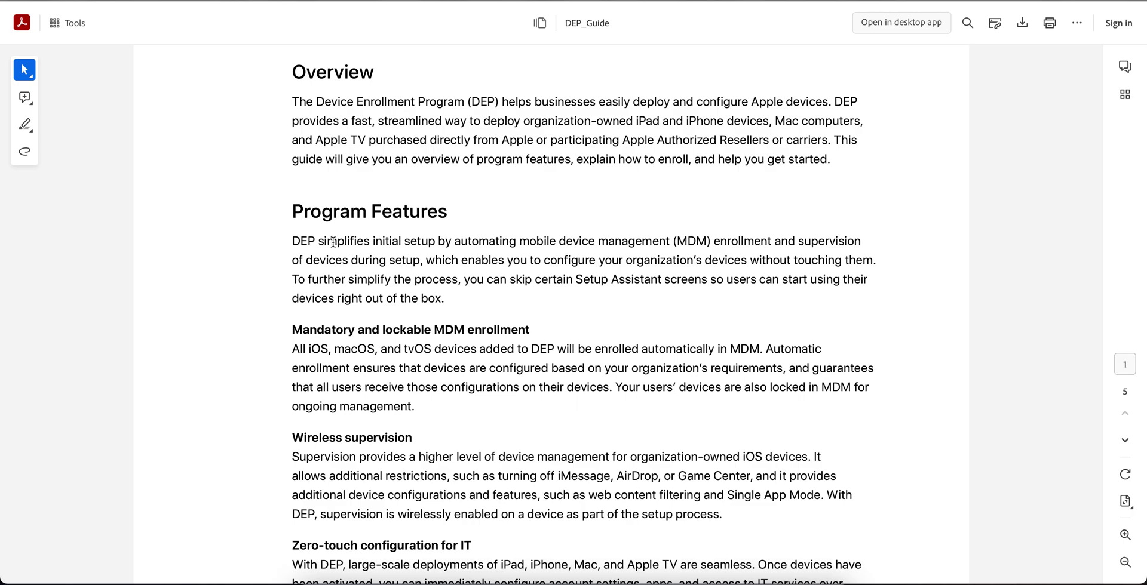
drag(291, 241, 461, 242)
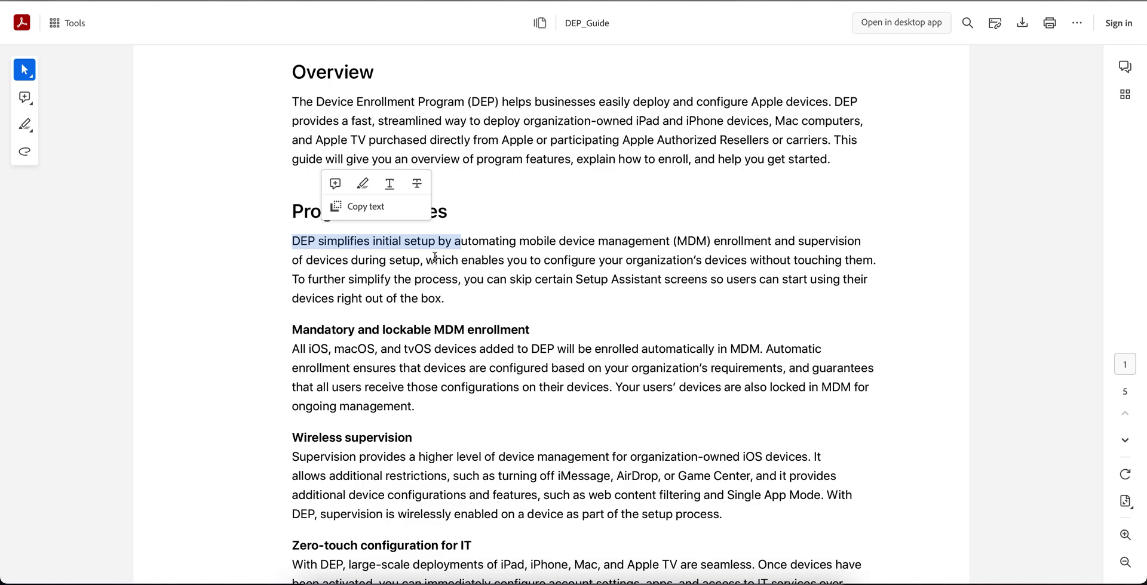
drag(435, 259, 284, 238)
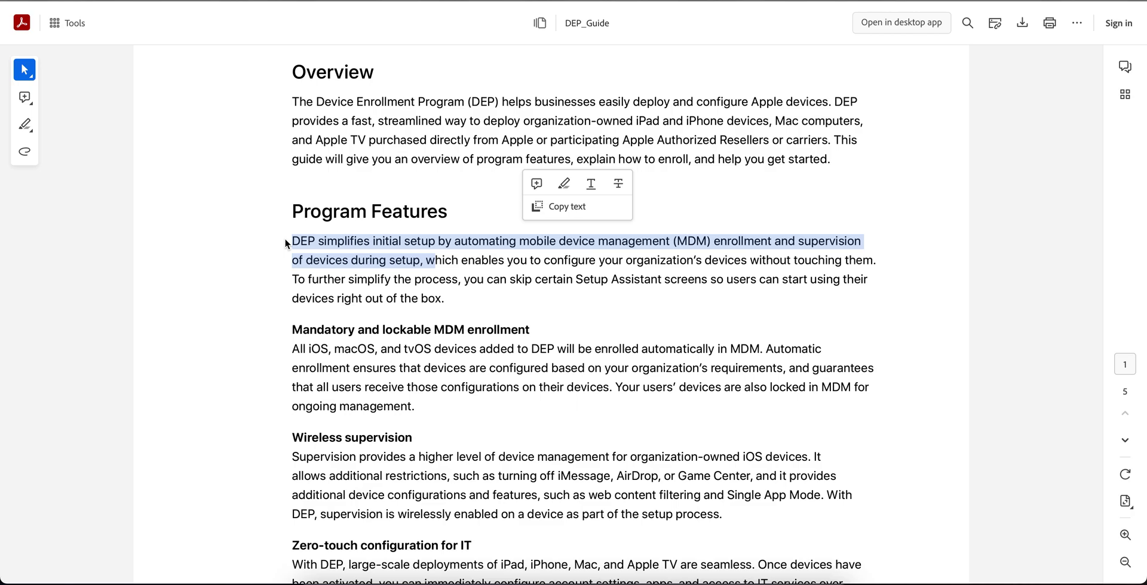
scroll(733, 273, down, 2)
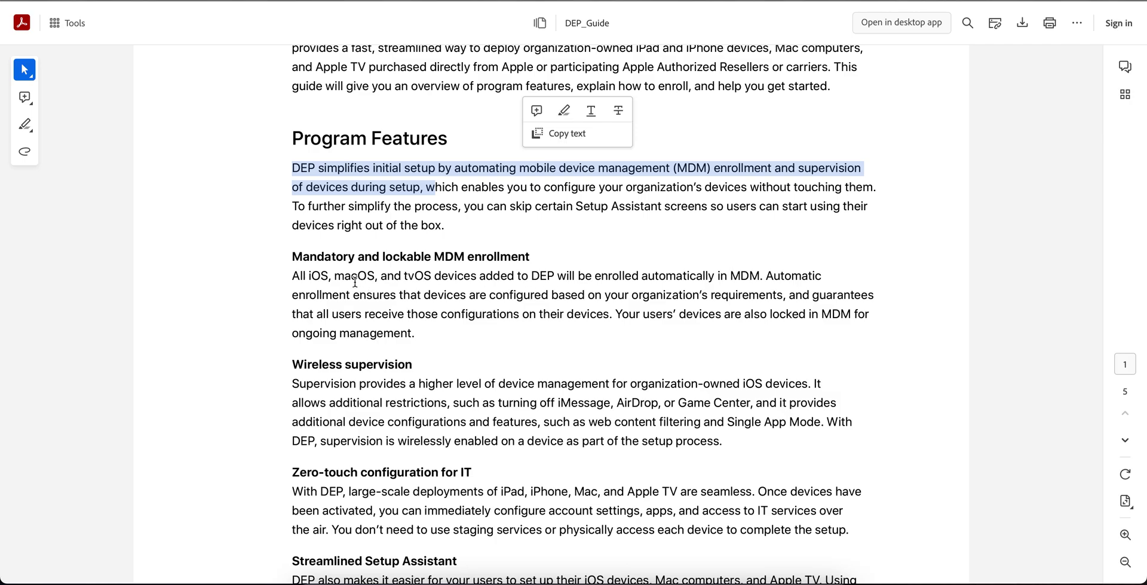
Select and copy the Automatic enrollment sentences in the DEP guide.
click(290, 275)
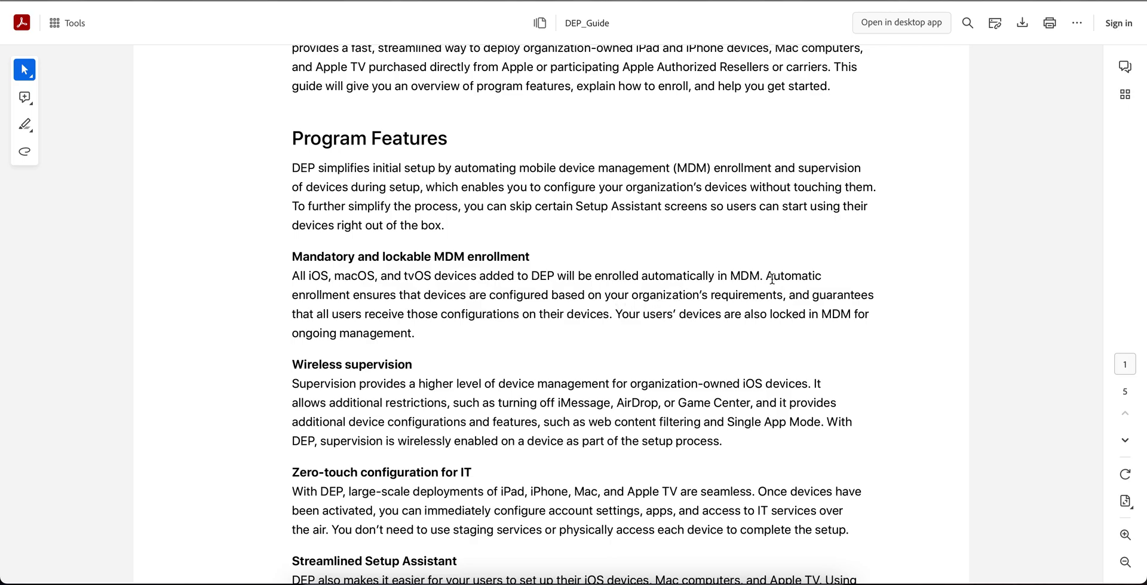
drag(772, 278, 535, 317)
key(ctrl+c)
click(565, 307)
Highlight the phrase about devices locked in MDM, then select the Wireless supervision heading.
click(327, 317)
click(509, 323)
drag(679, 315, 776, 323)
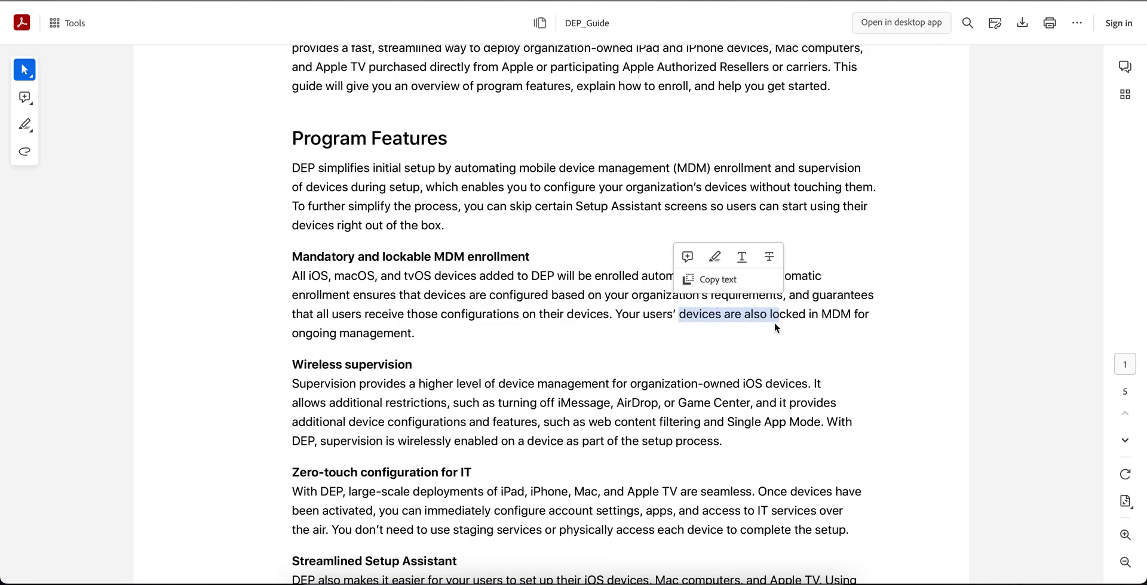
click(631, 346)
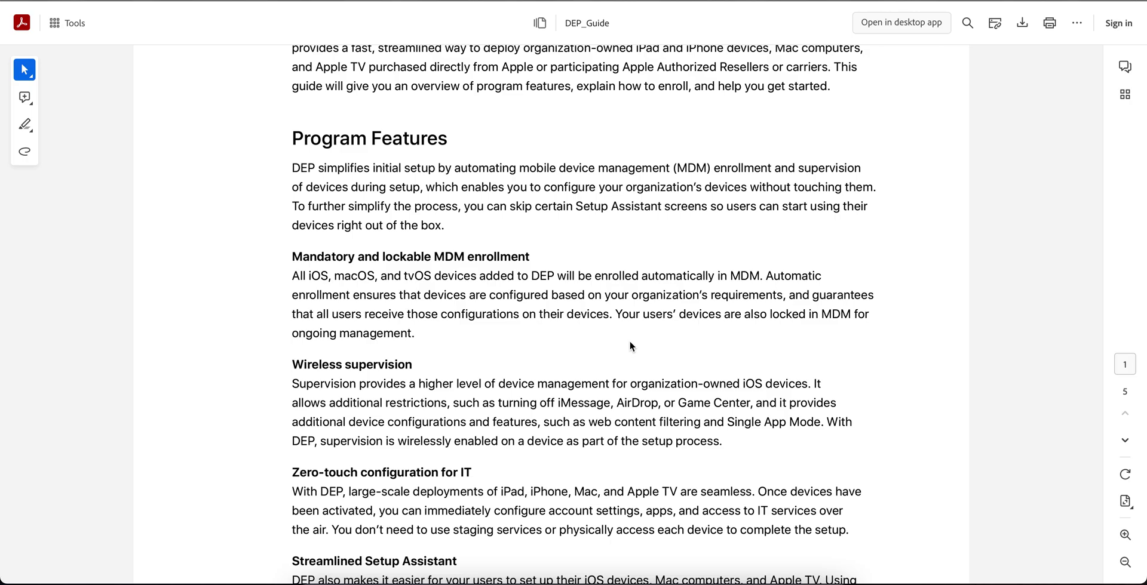
scroll(630, 346, down, 1)
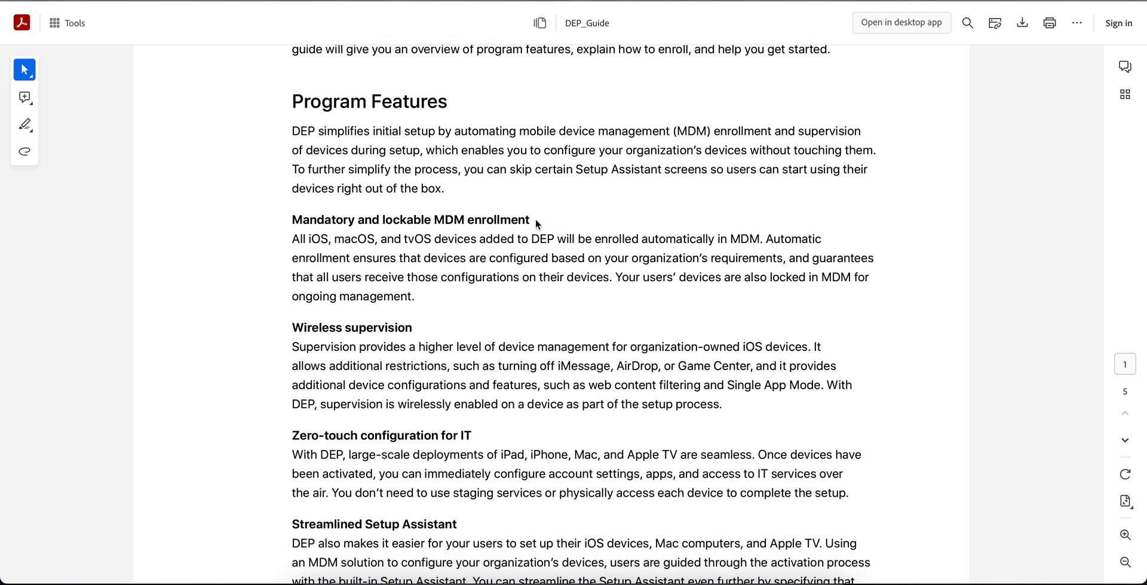
click(536, 222)
scroll(543, 220, down, 1)
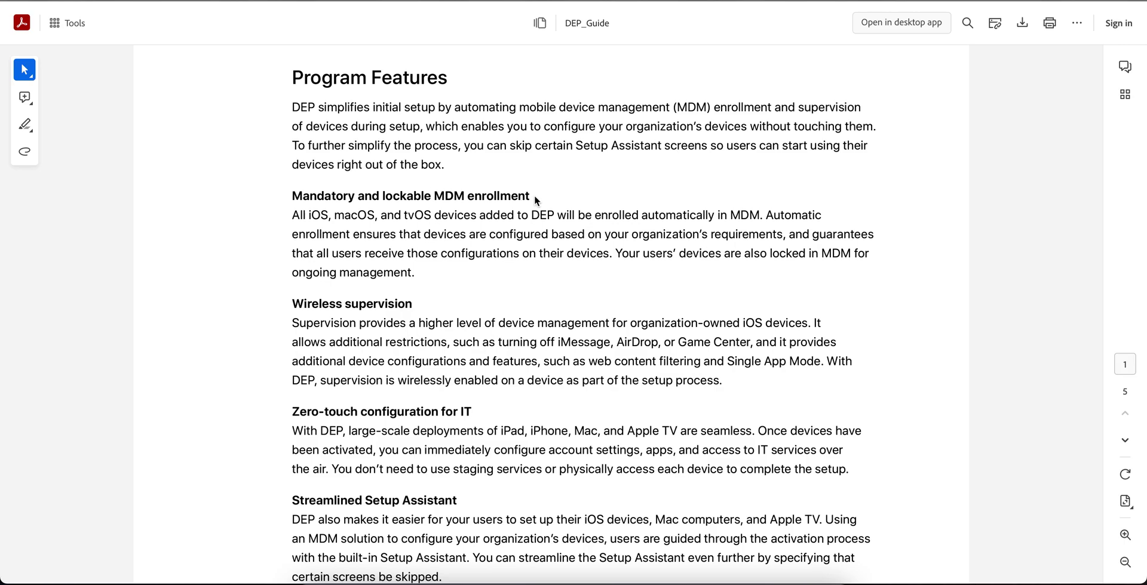
drag(414, 303, 288, 306)
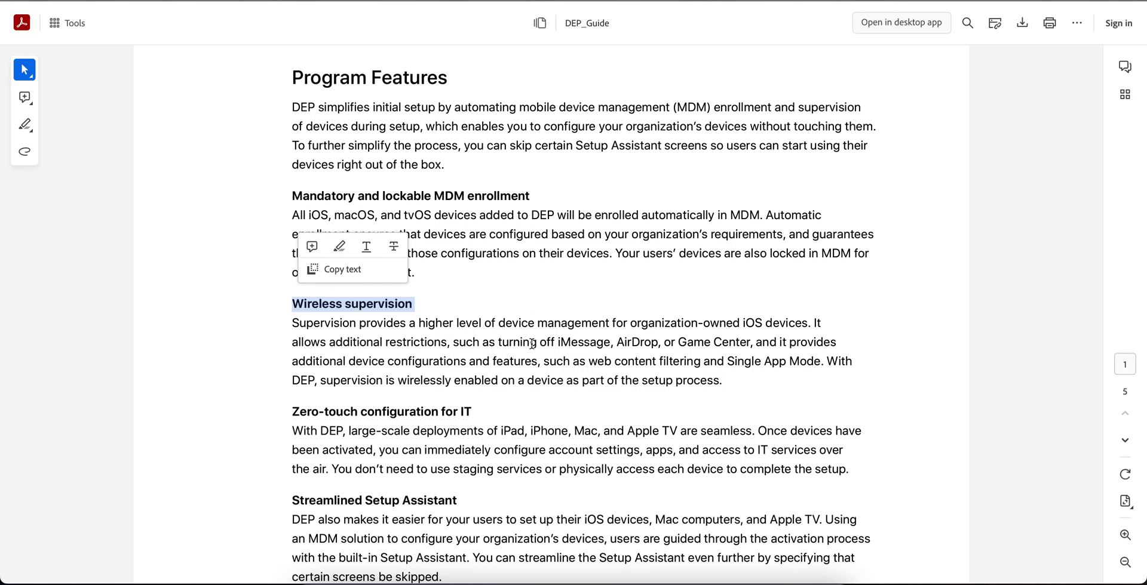
Highlight 'iMessage, AirDrop' under Wireless supervision, then scroll on to page 2.
drag(552, 344, 658, 345)
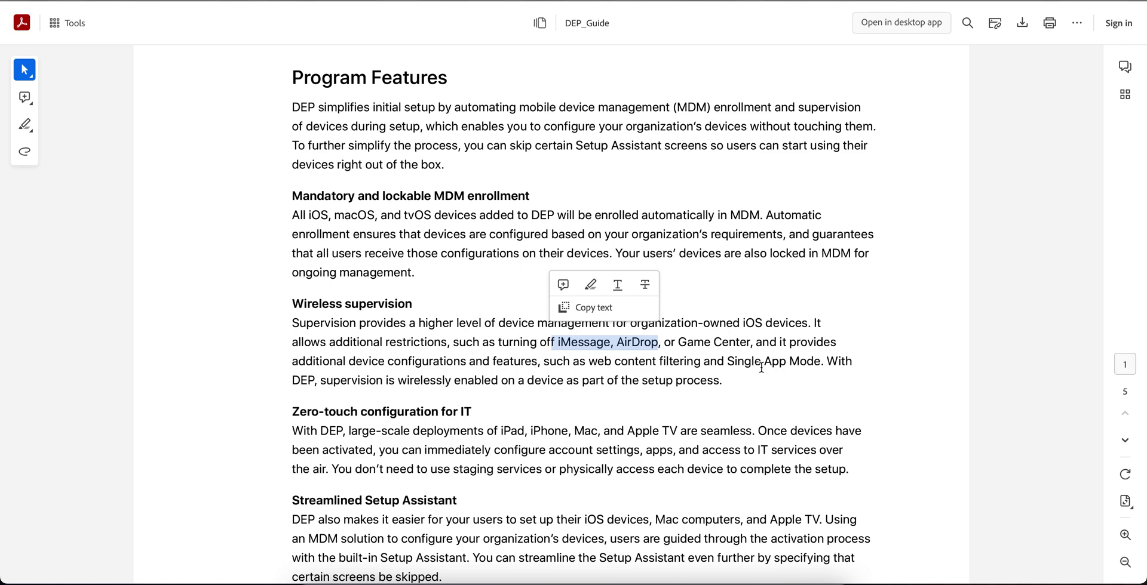
scroll(761, 367, down, 1)
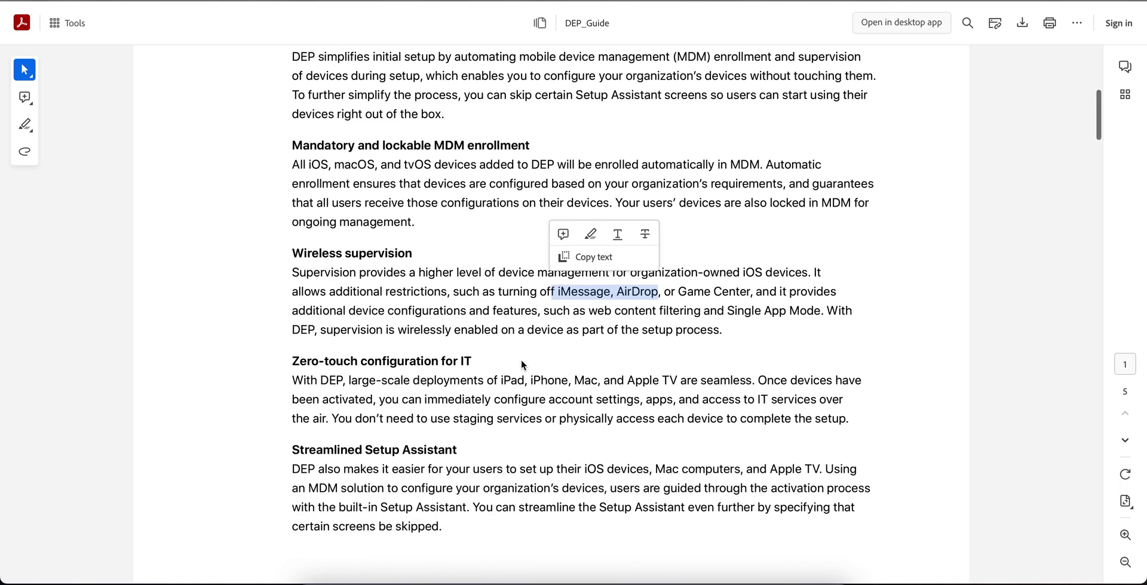
click(371, 362)
click(312, 357)
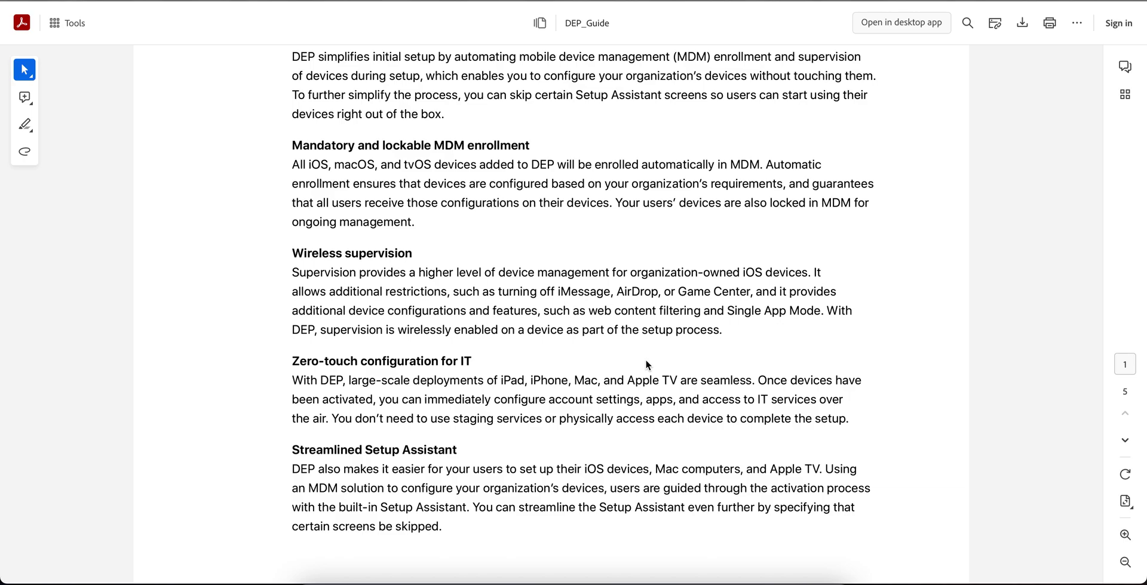
scroll(645, 360, down, 1)
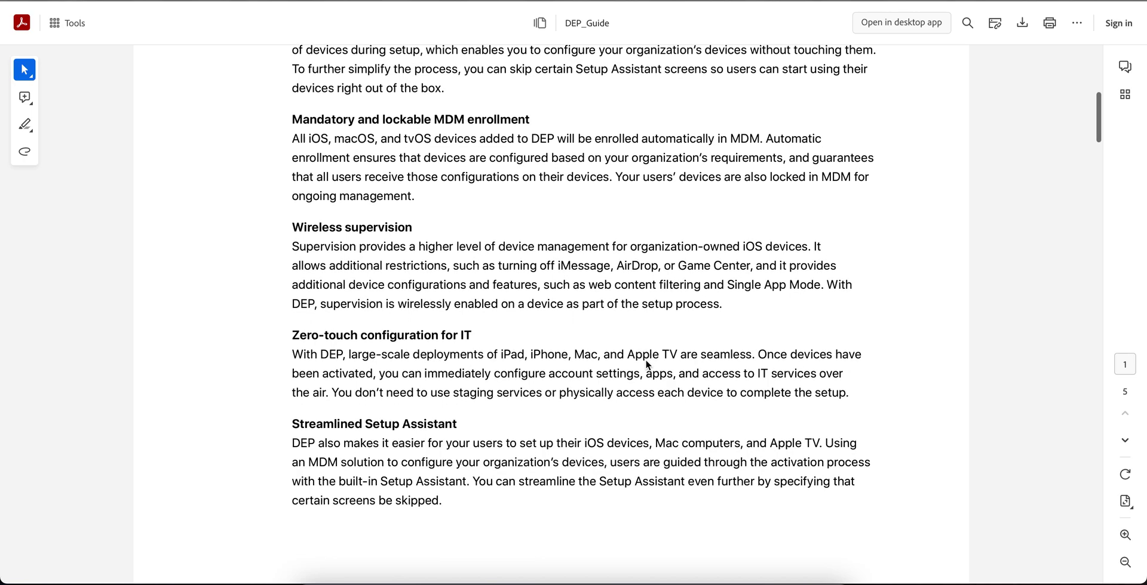
scroll(646, 365, down, 2)
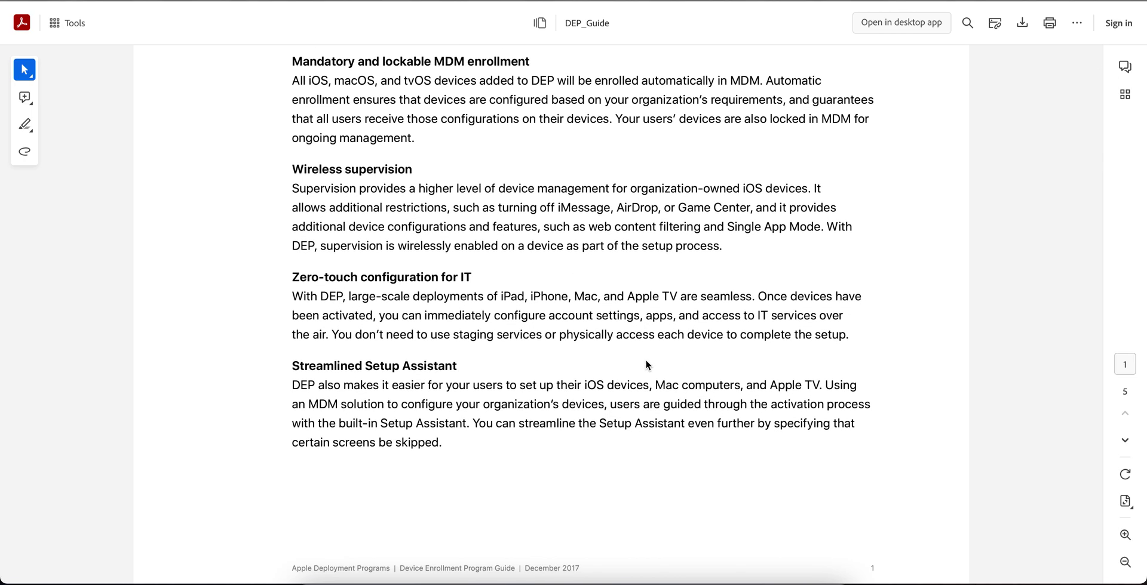
scroll(645, 359, down, 10)
Select the full list of DEP availability countries, then scroll toward Enroll in Apple Deployment Programs.
scroll(646, 364, down, 2)
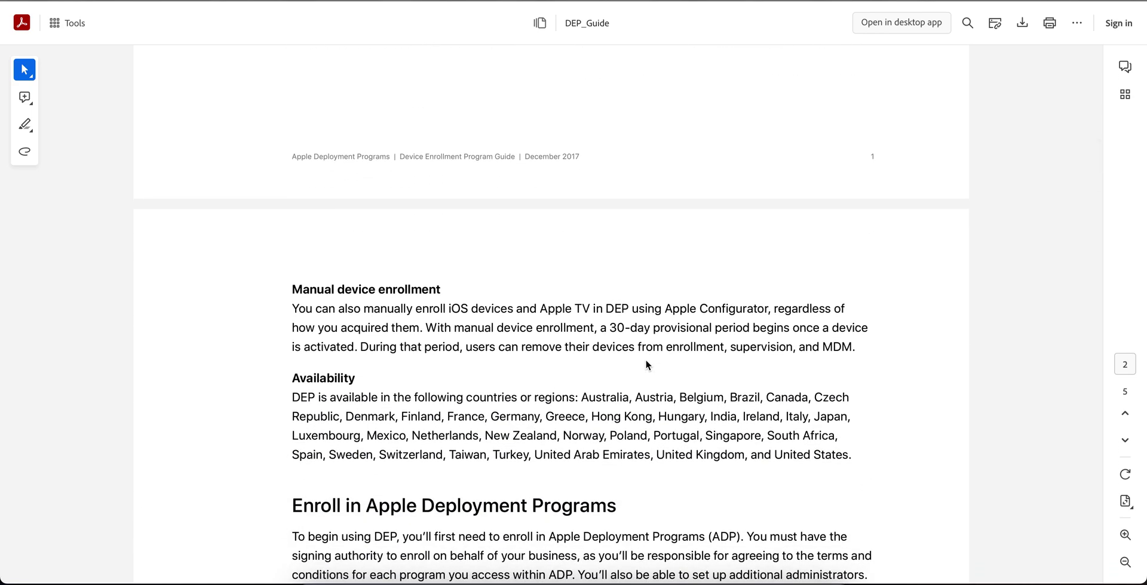
scroll(645, 359, down, 2)
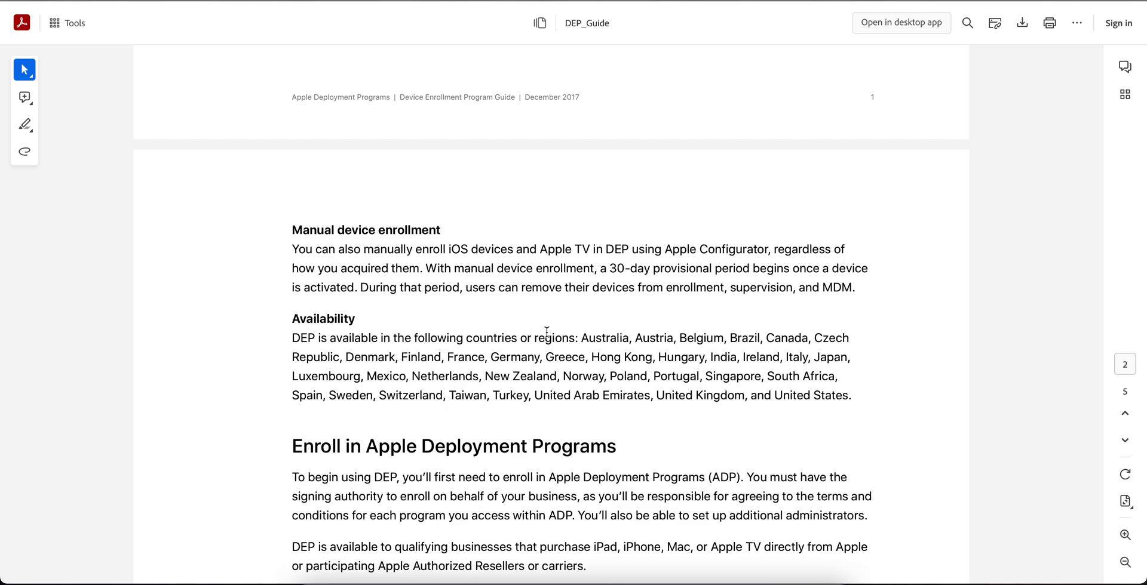
drag(579, 337, 704, 393)
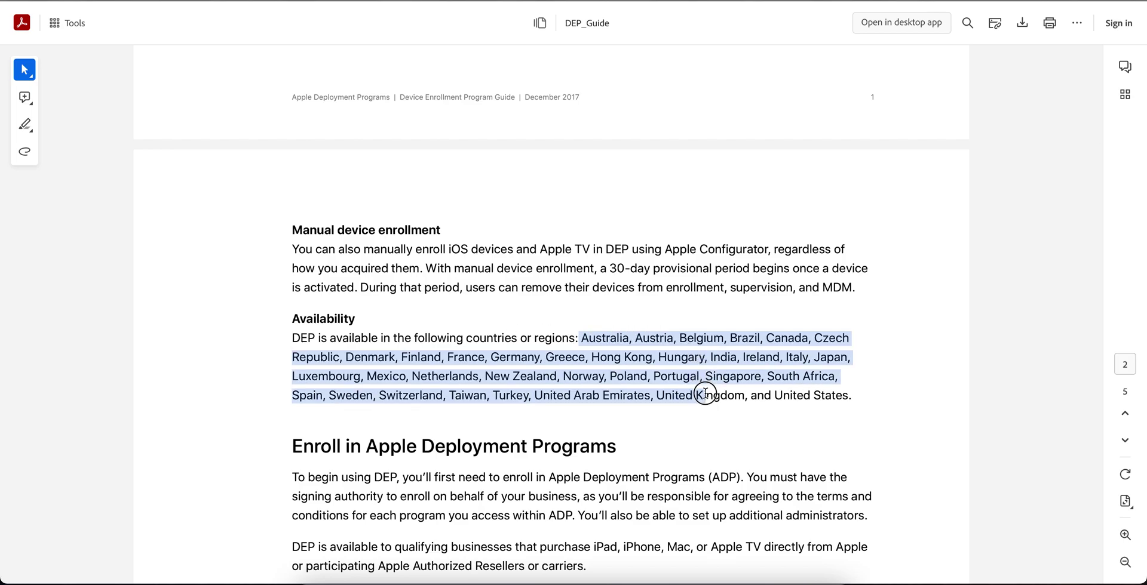
click(808, 392)
drag(852, 395, 587, 340)
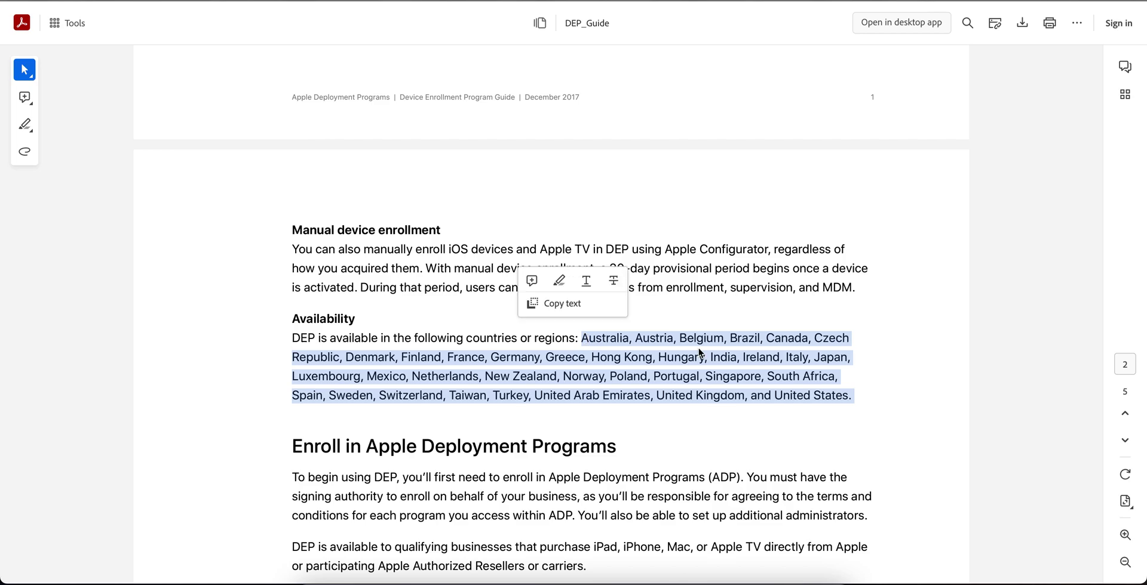
scroll(699, 352, down, 1)
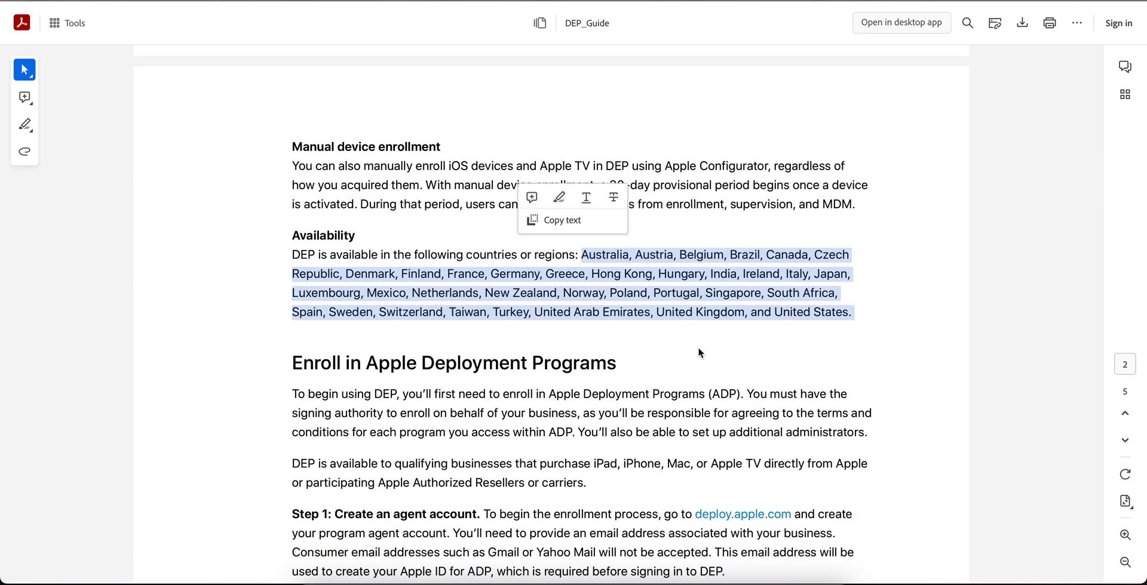
scroll(699, 351, down, 1)
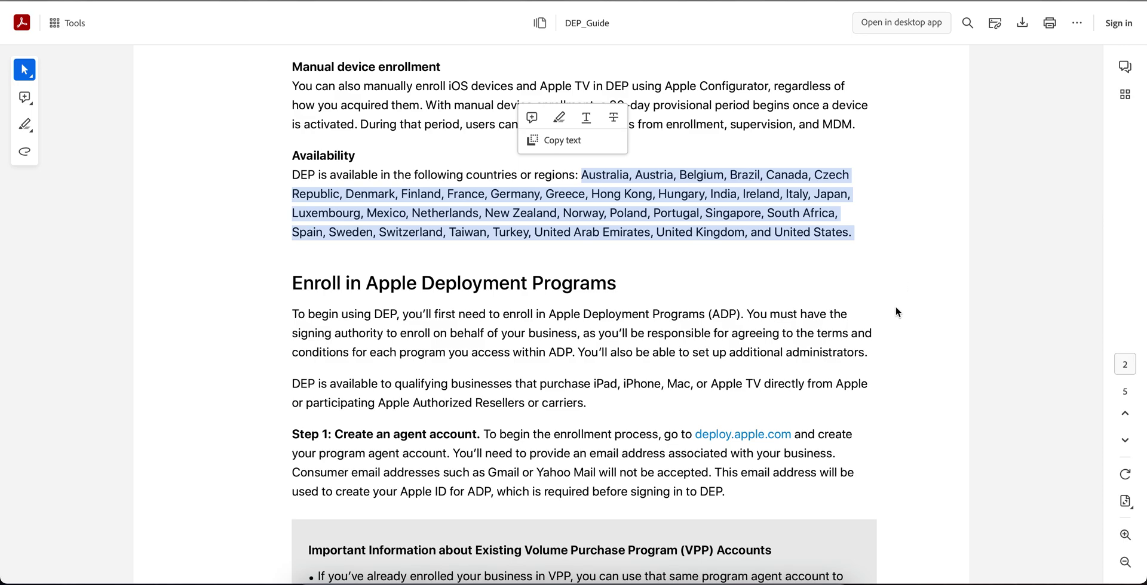
scroll(896, 310, down, 1)
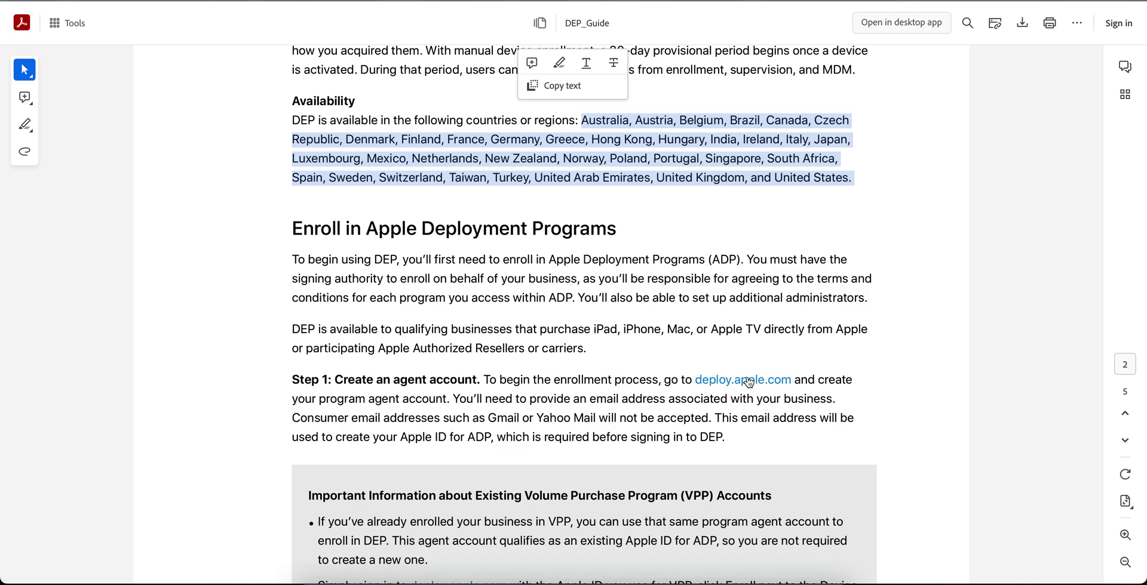
Scroll down and mark the D-U-N-S numbers phrase and the D&B cross-check sentence.
scroll(911, 367, down, 2)
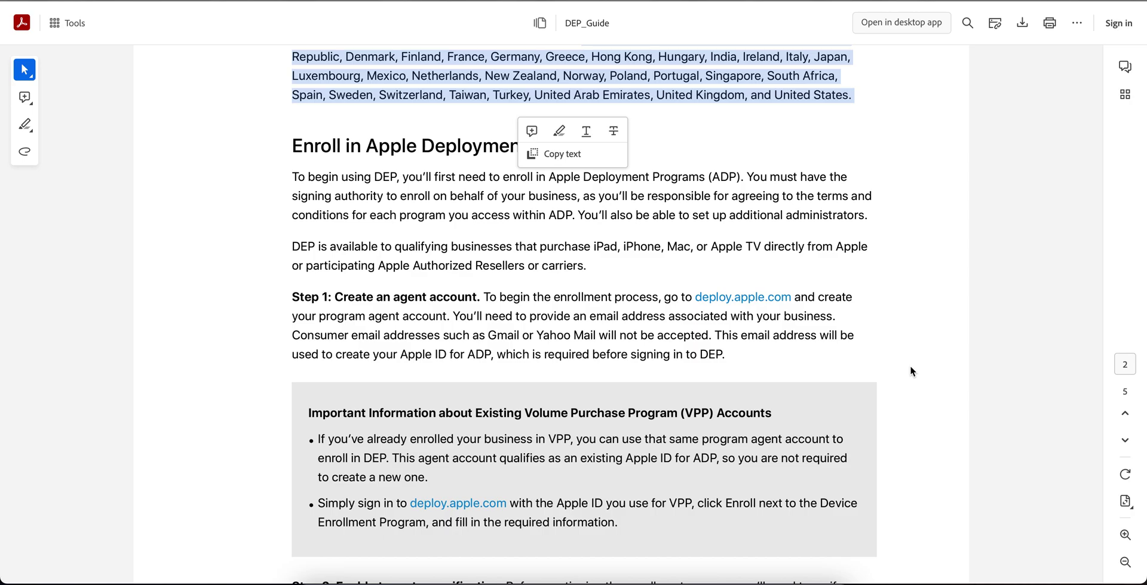
scroll(911, 368, down, 1)
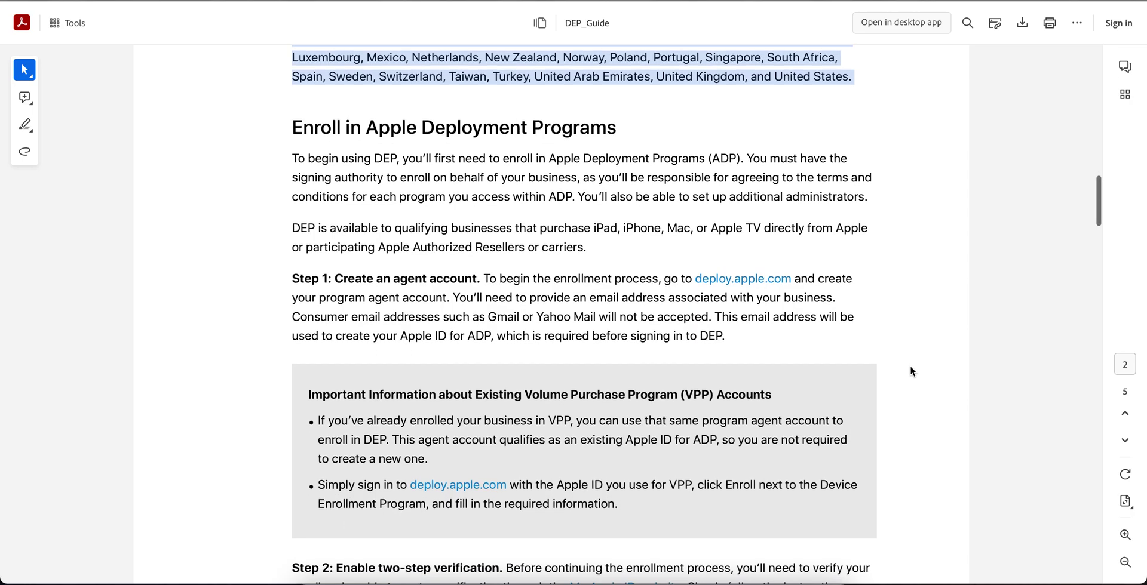
scroll(911, 368, down, 2)
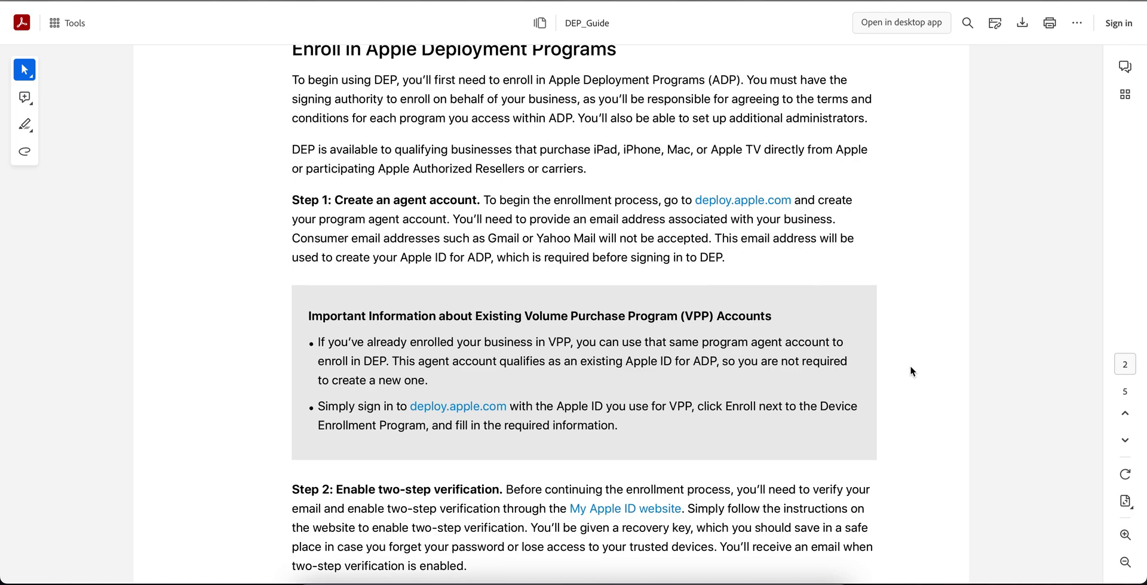
scroll(910, 368, down, 1)
scroll(911, 371, down, 1)
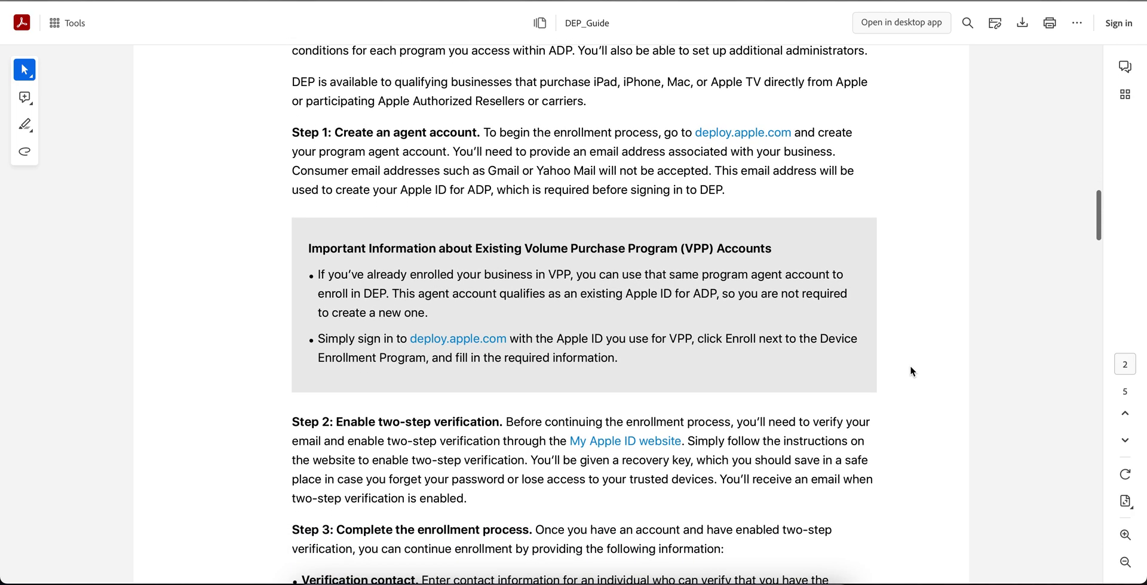
scroll(911, 372, down, 4)
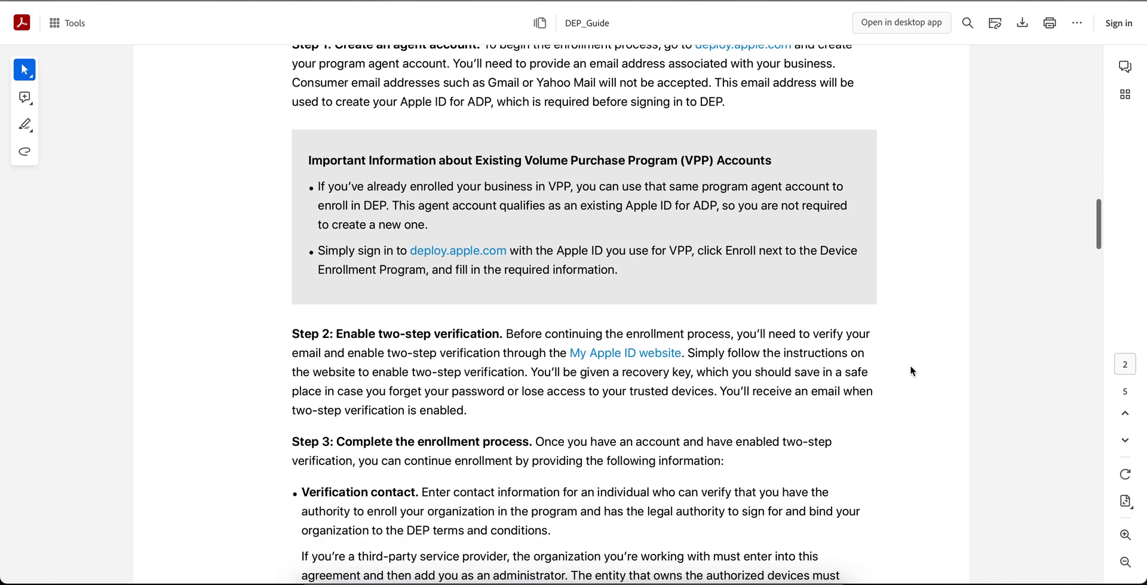
scroll(858, 363, down, 4)
scroll(857, 356, down, 3)
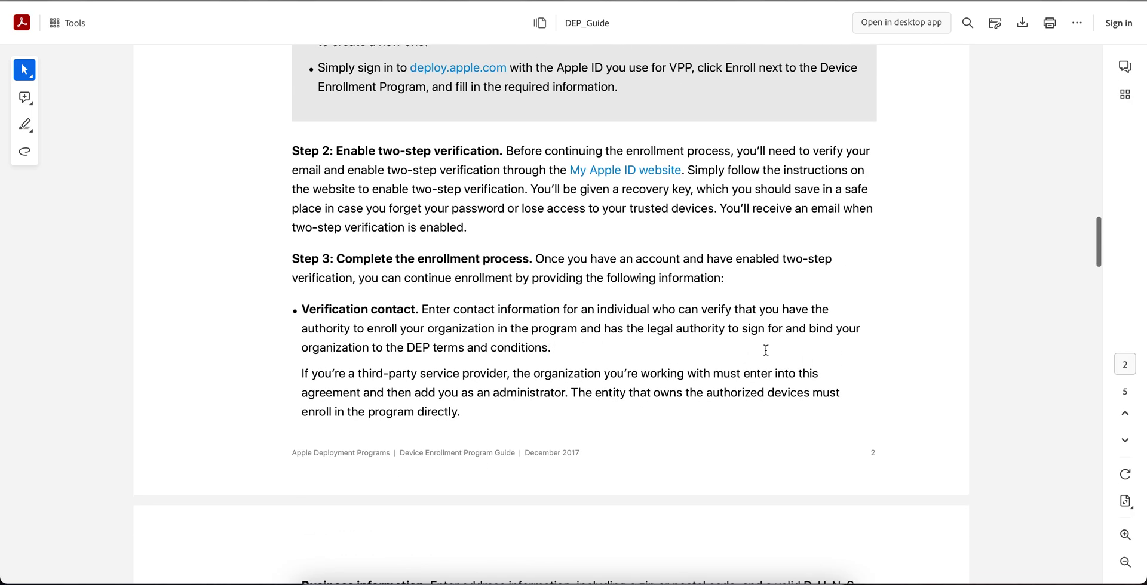
scroll(900, 407, down, 6)
scroll(900, 413, down, 8)
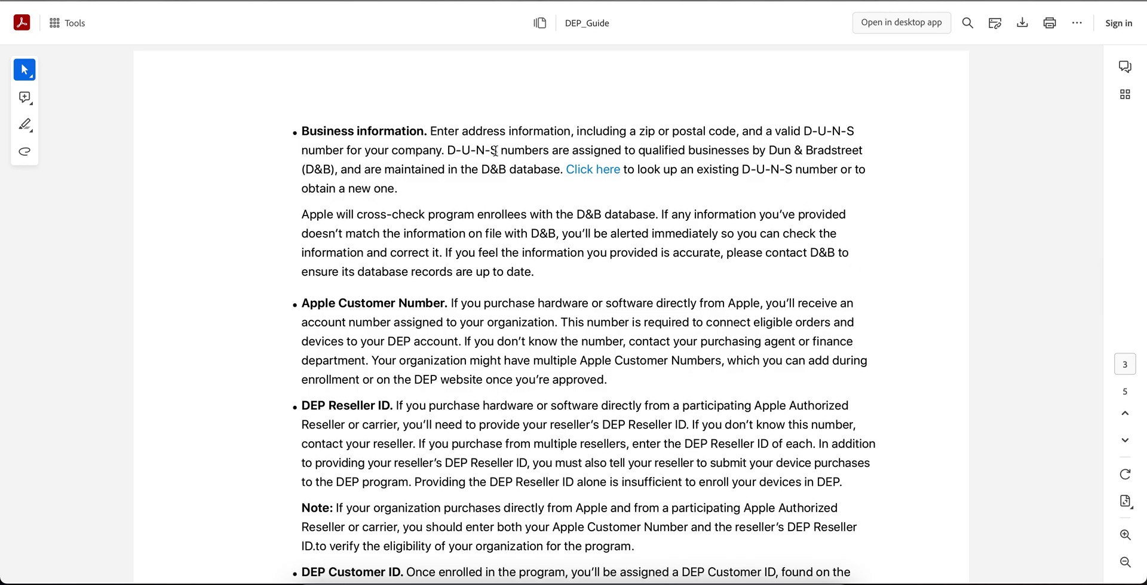
drag(448, 151, 543, 151)
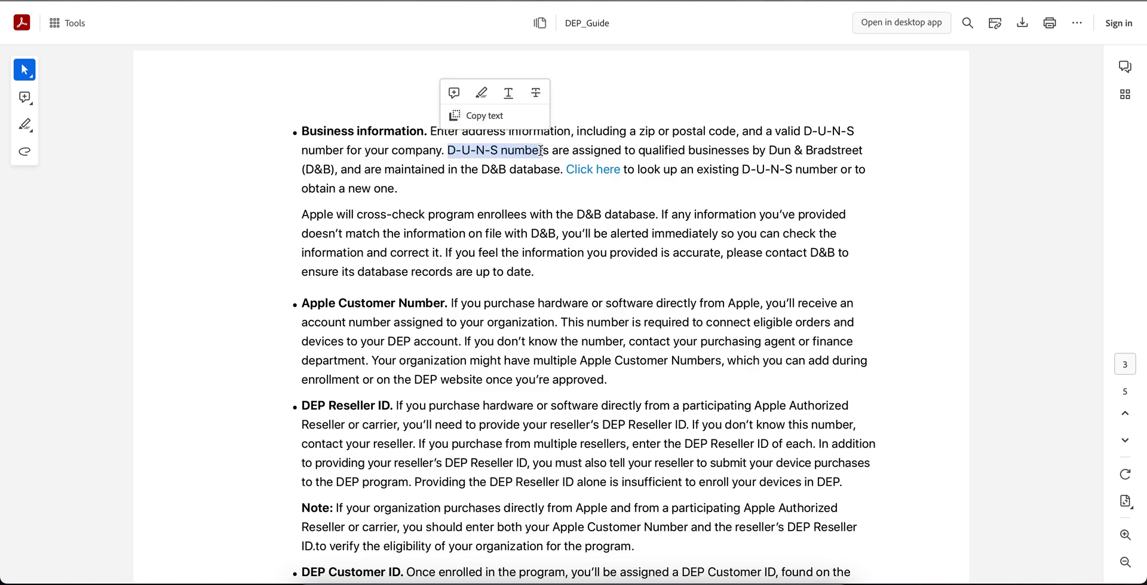
click(834, 164)
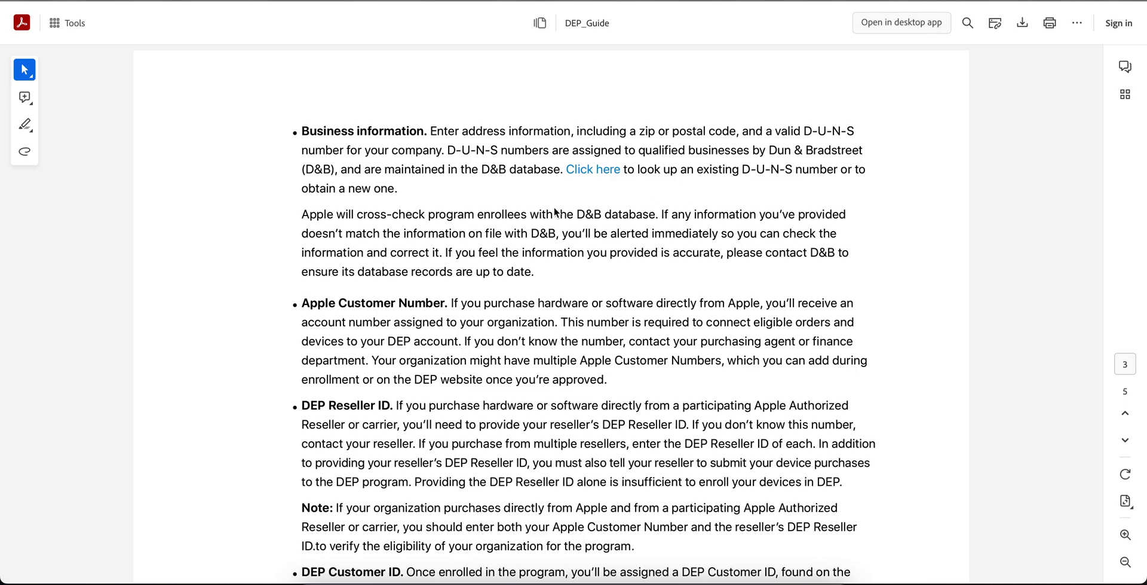
click(400, 217)
drag(400, 217, 576, 237)
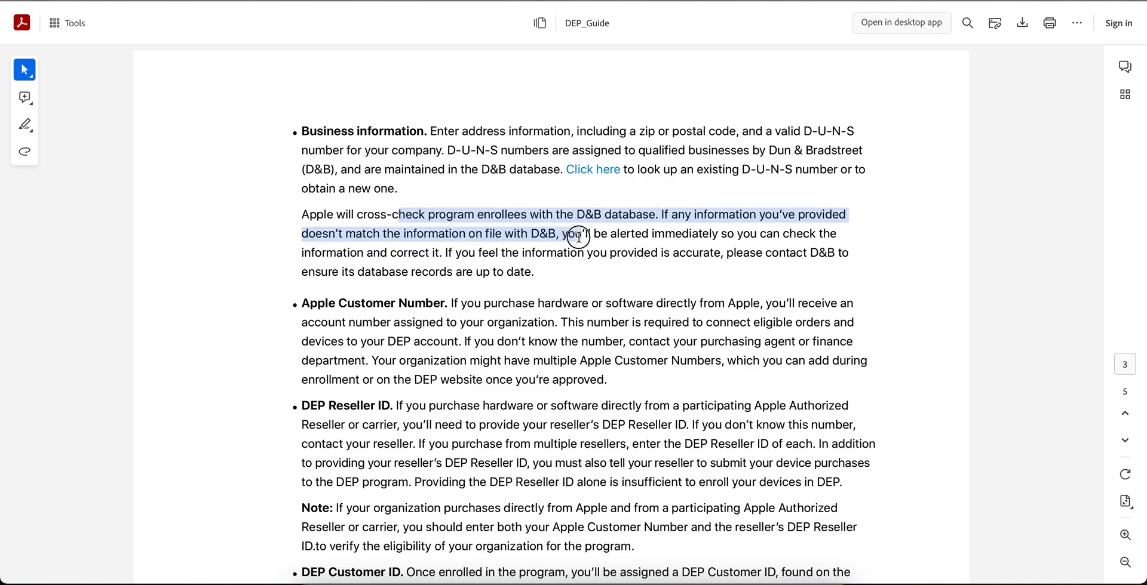
click(648, 219)
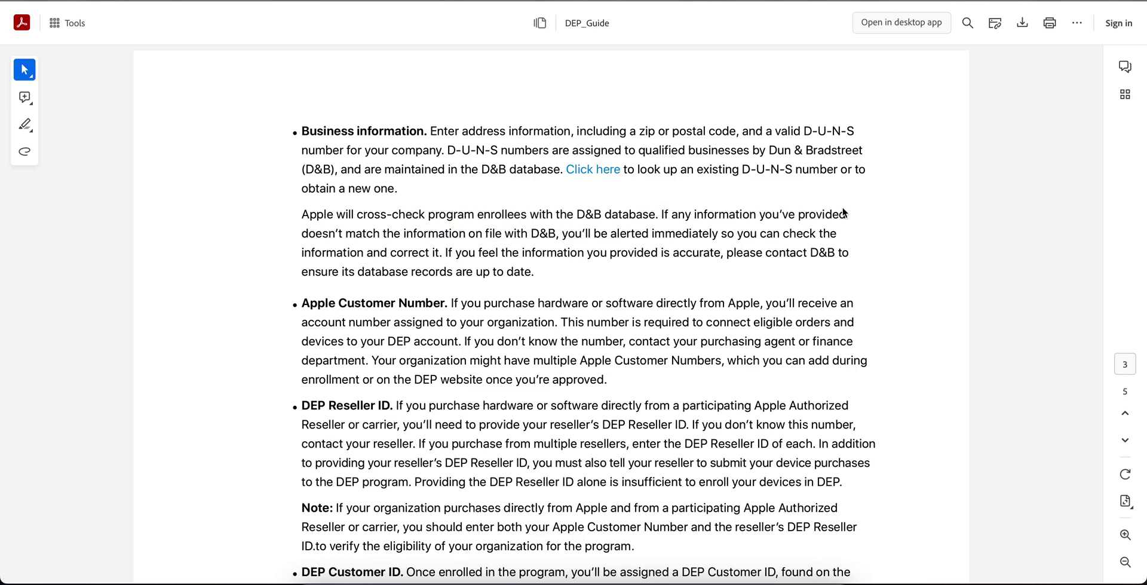
Mark the Apple Customer Number and DEP Customer ID passages, reading on to Getting Started.
scroll(880, 250, down, 2)
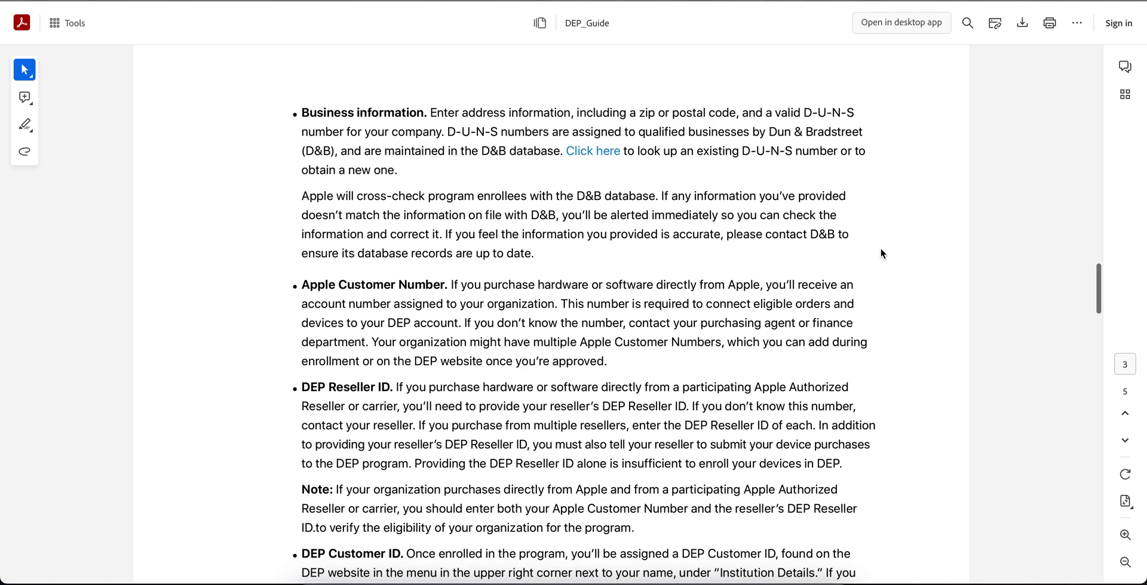
scroll(881, 249, down, 1)
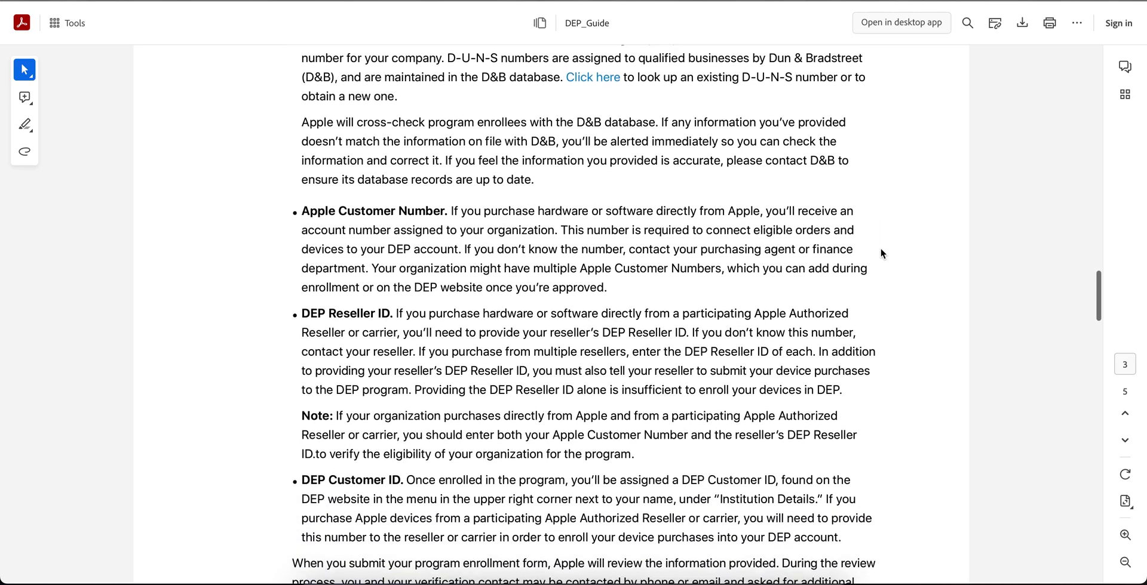
drag(452, 209, 593, 246)
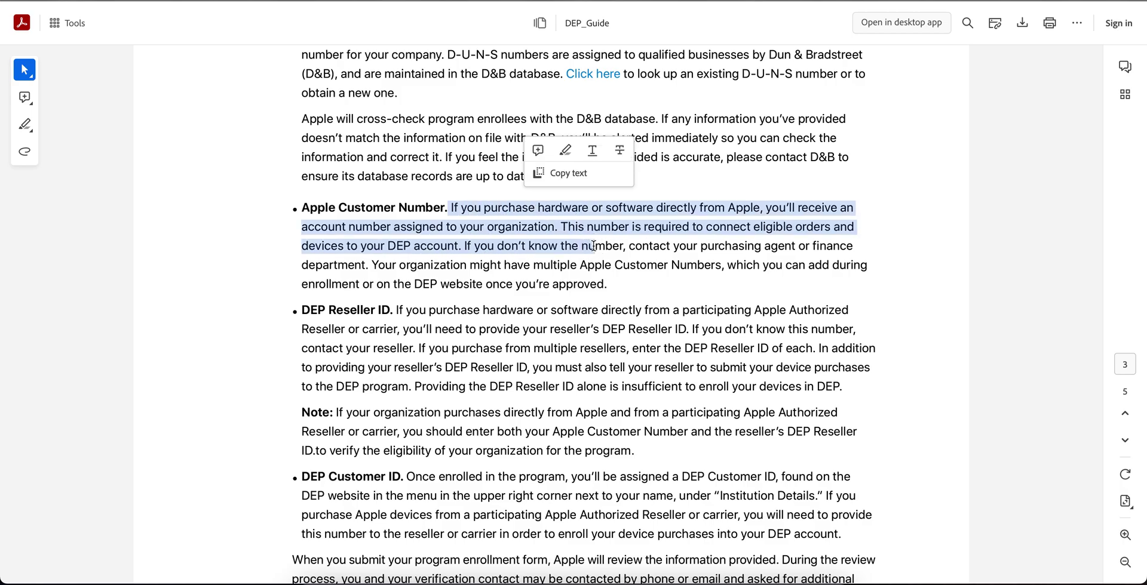
click(685, 261)
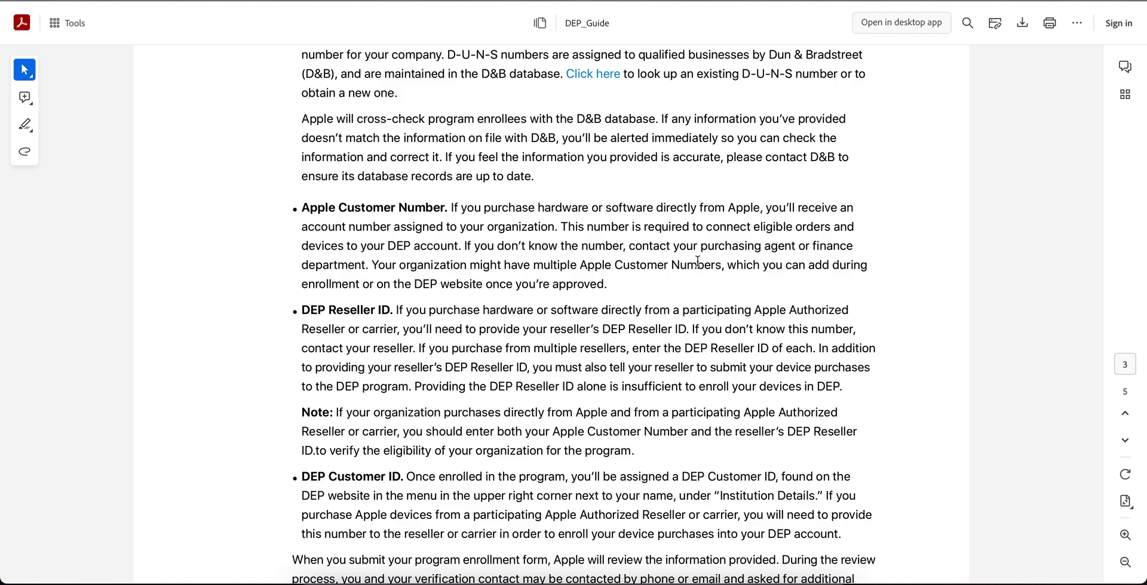
drag(588, 266, 733, 270)
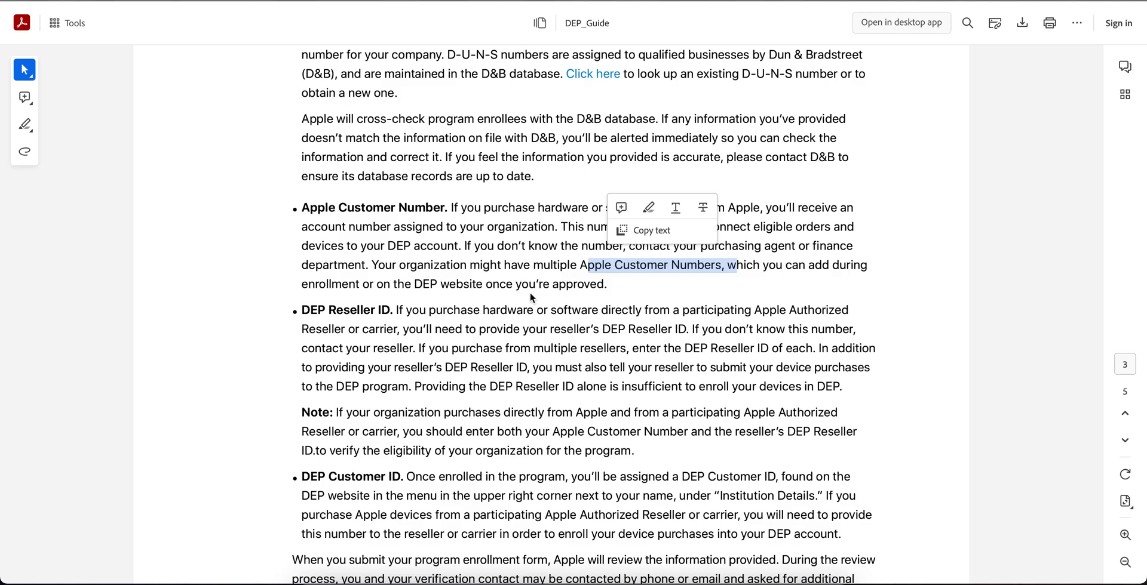
click(657, 304)
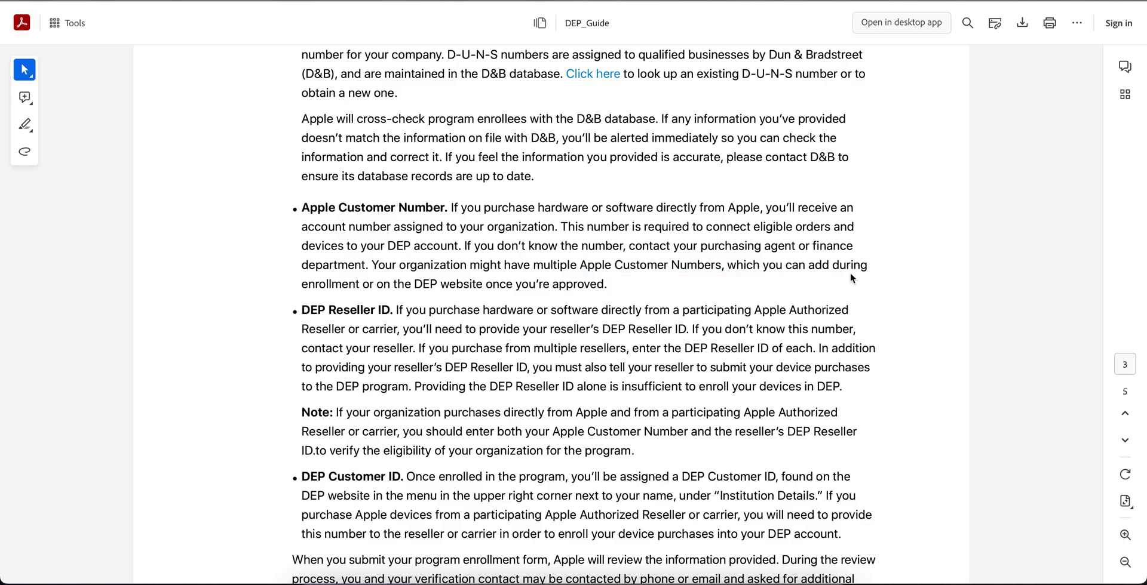
scroll(851, 273, down, 1)
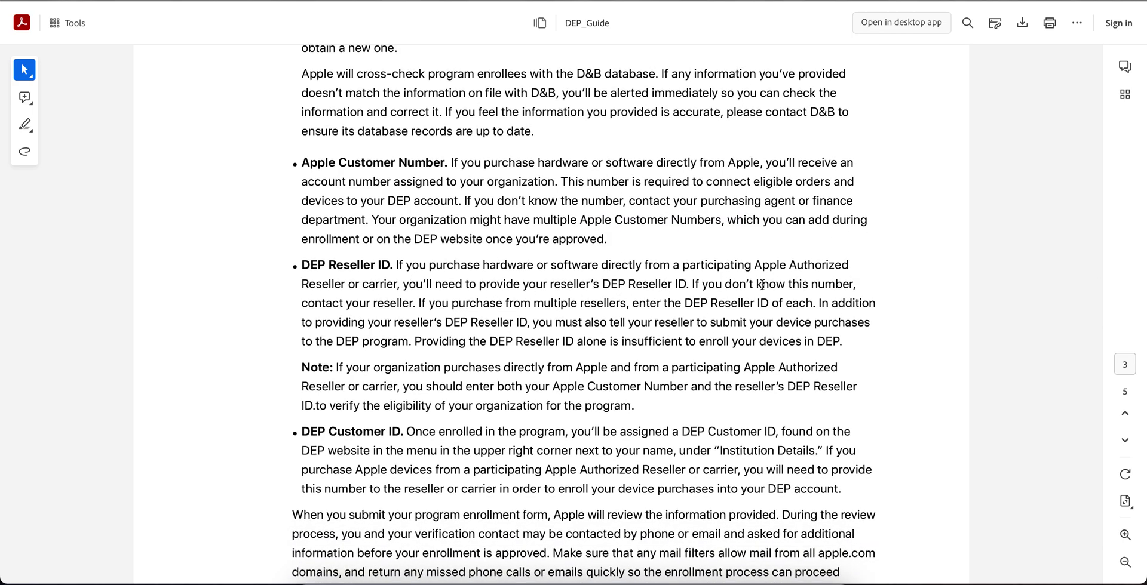
scroll(763, 285, down, 2)
drag(525, 329, 778, 334)
click(901, 339)
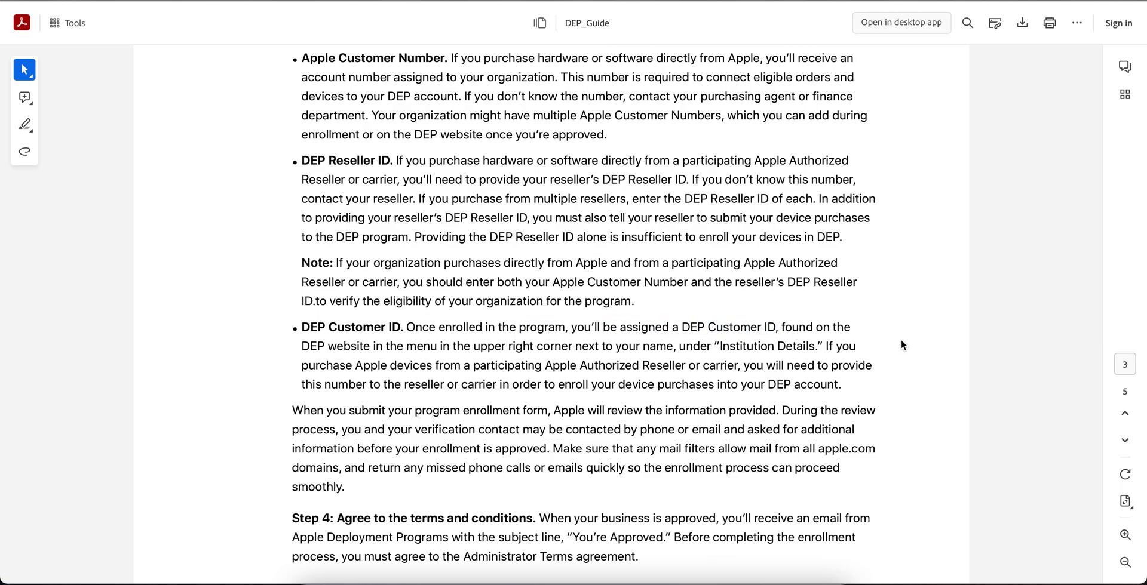
scroll(901, 339, down, 3)
scroll(901, 345, down, 2)
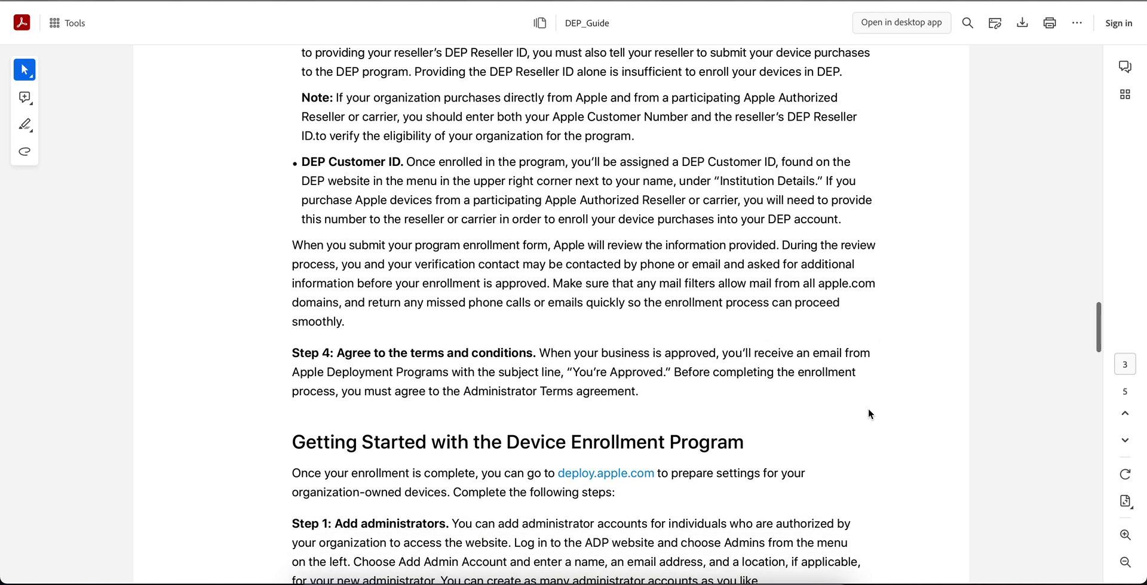
scroll(869, 413, down, 2)
Highlight Step 2's DEP website opening, the 24-hour reseller window sentence, and the DEP website mention.
scroll(869, 412, down, 3)
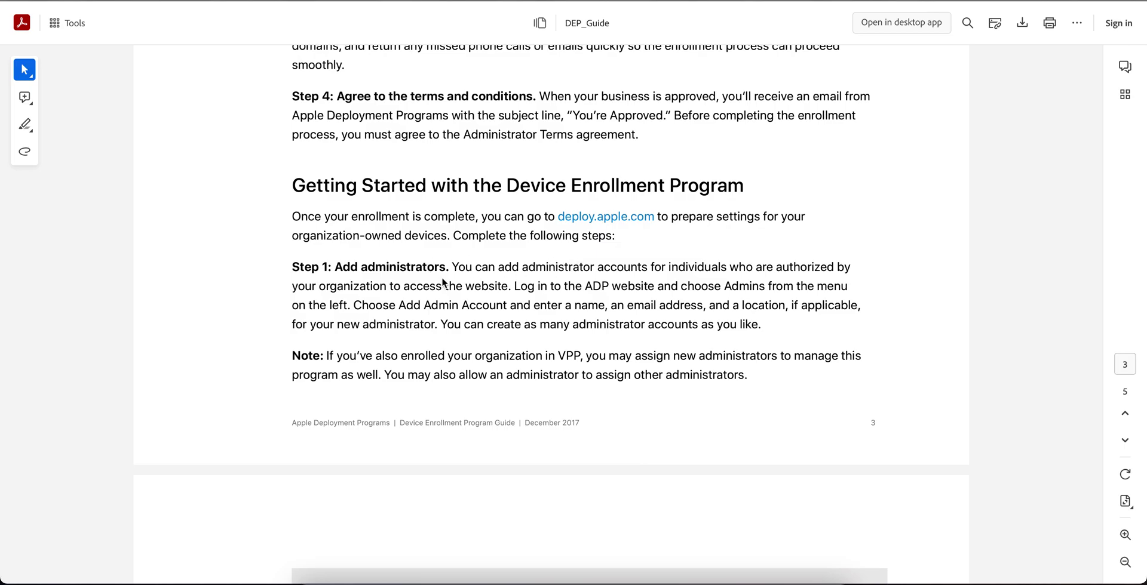
scroll(854, 321, down, 5)
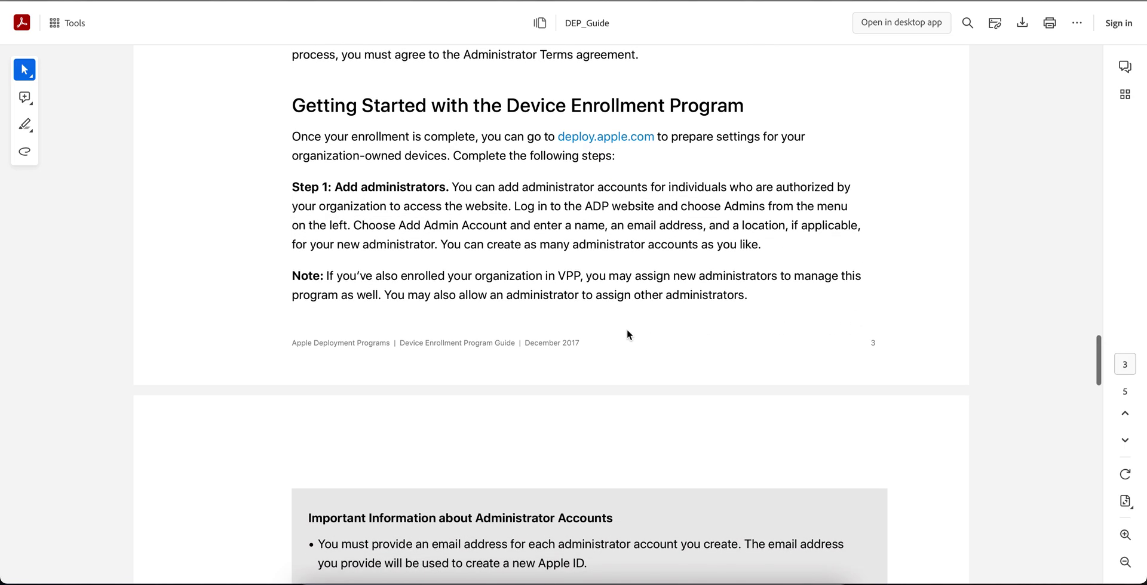
scroll(834, 320, down, 5)
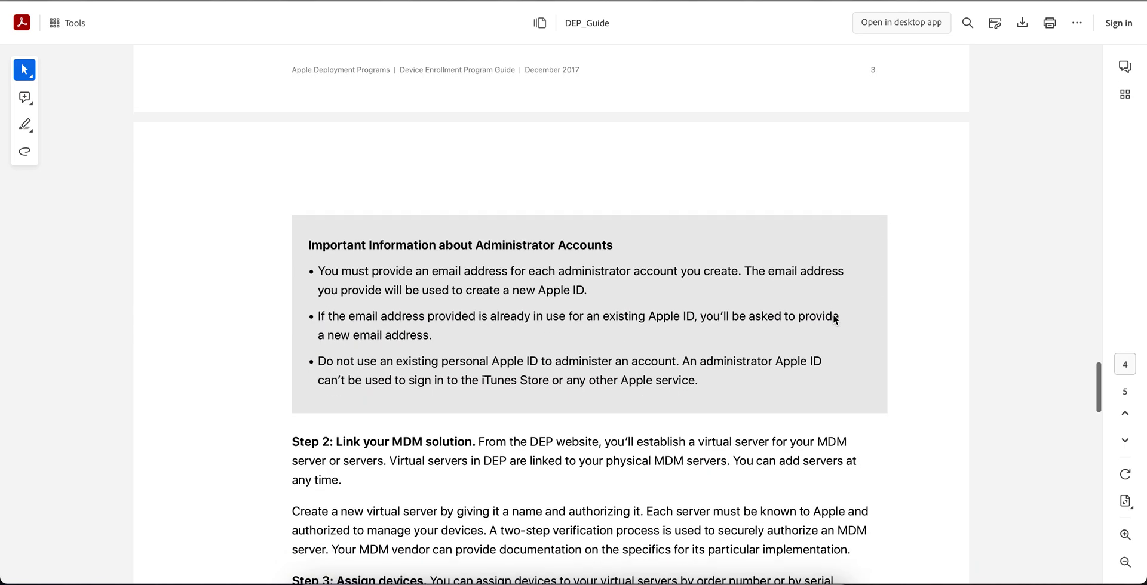
scroll(834, 319, down, 4)
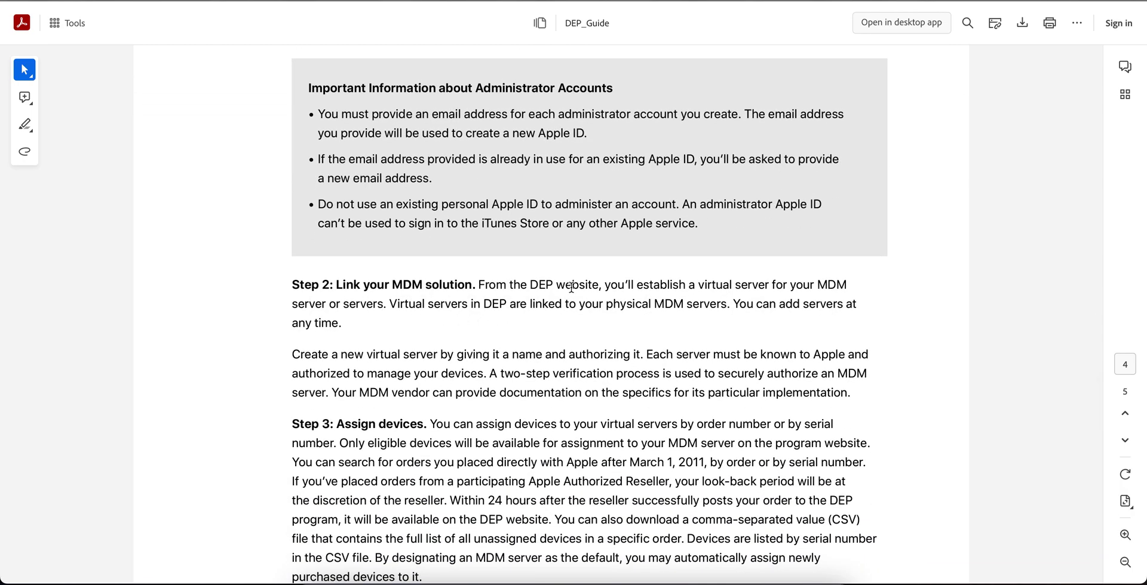
drag(487, 284, 707, 285)
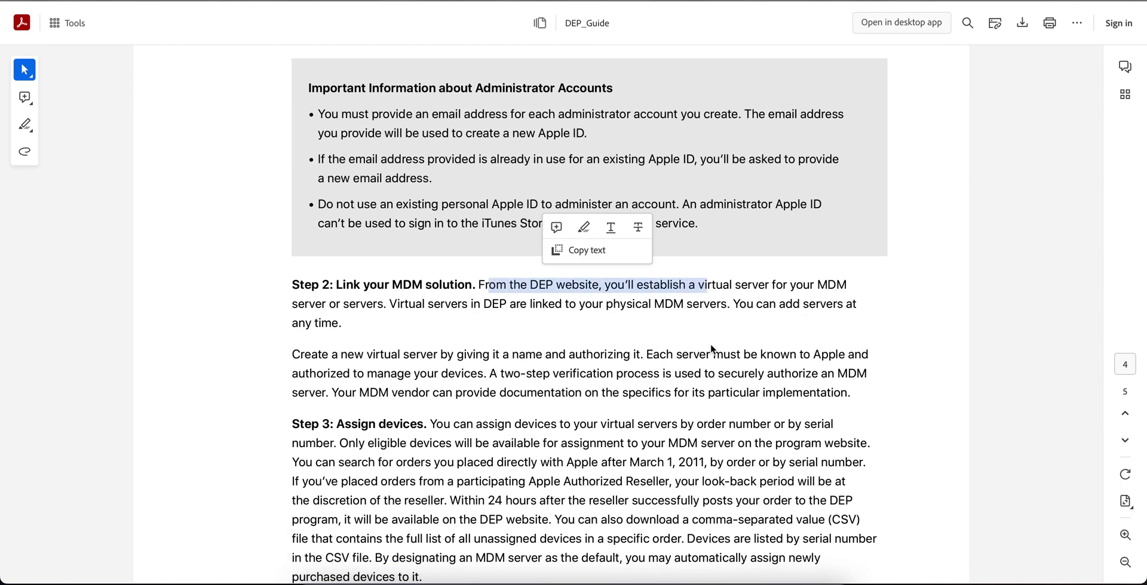
scroll(707, 352, down, 3)
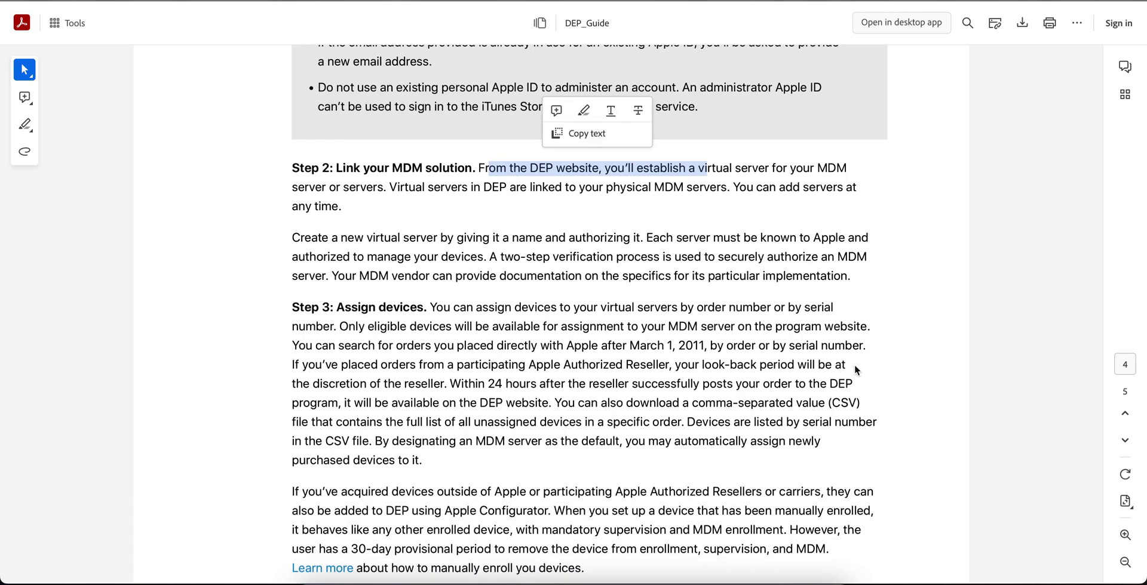
scroll(855, 366, down, 1)
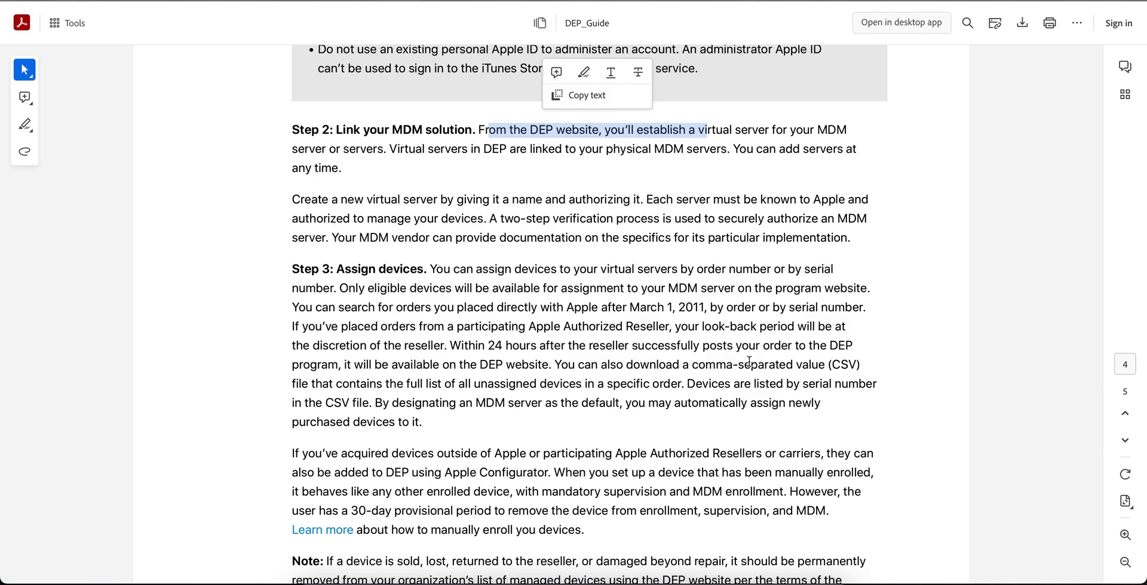
drag(460, 346, 607, 347)
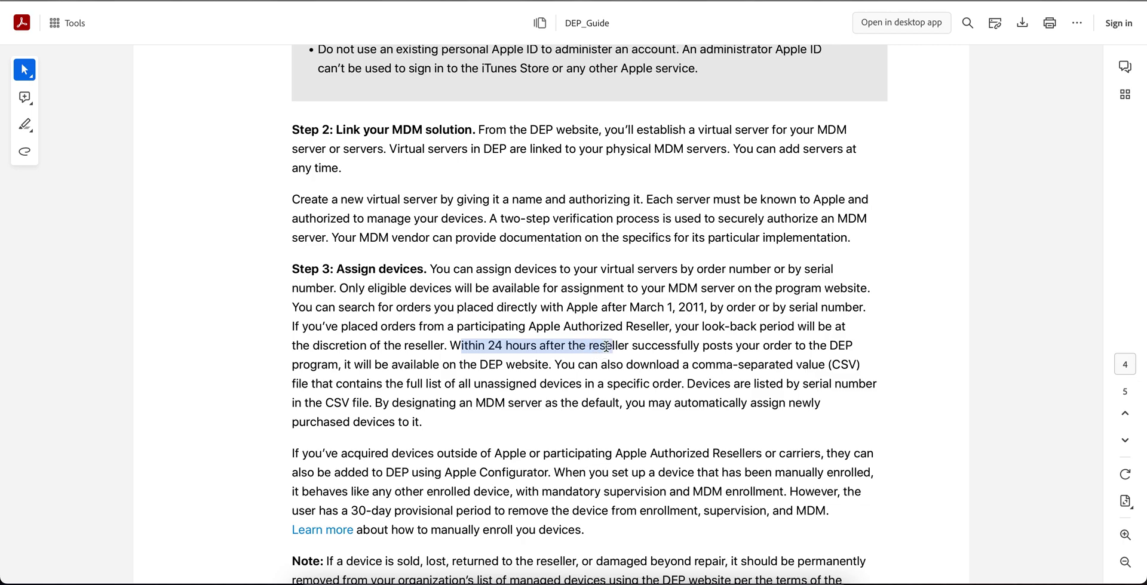
click(862, 348)
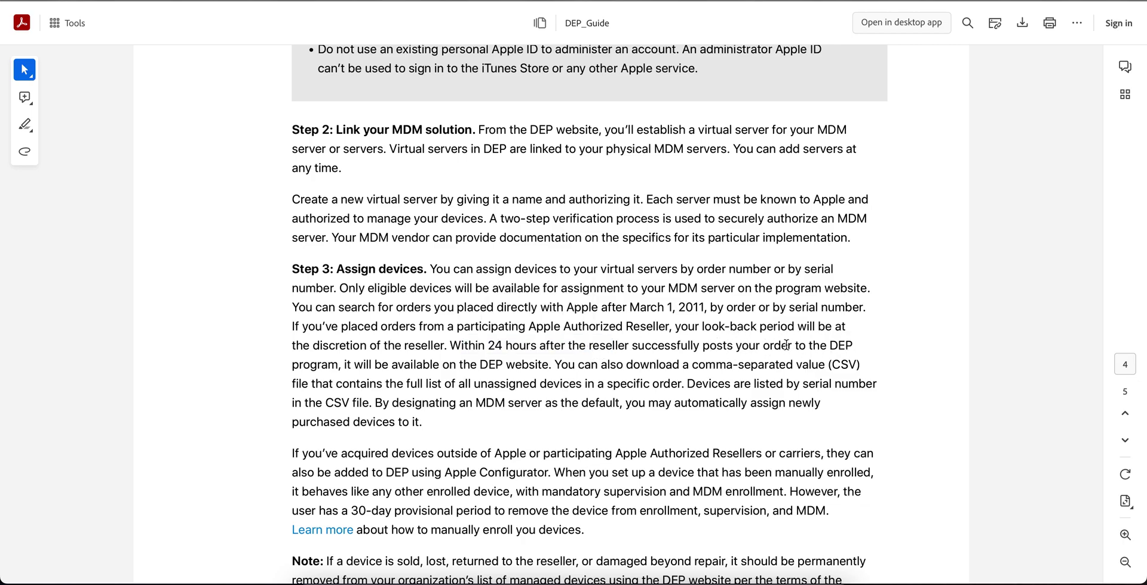
drag(549, 366, 450, 366)
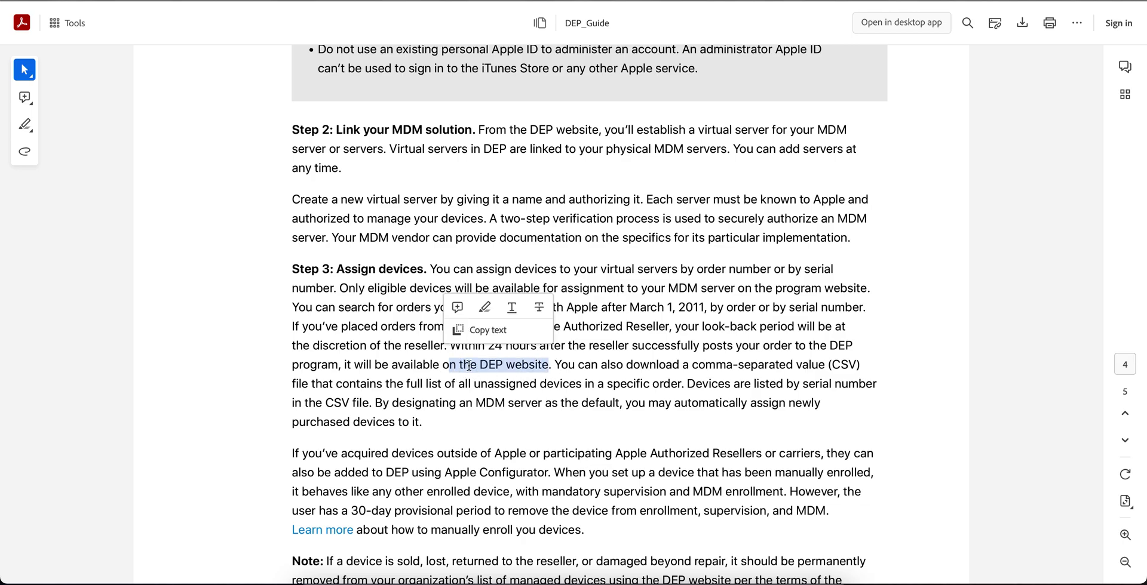
Scroll down to the Resources section on page 5 of the DEP guide.
scroll(746, 376, down, 1)
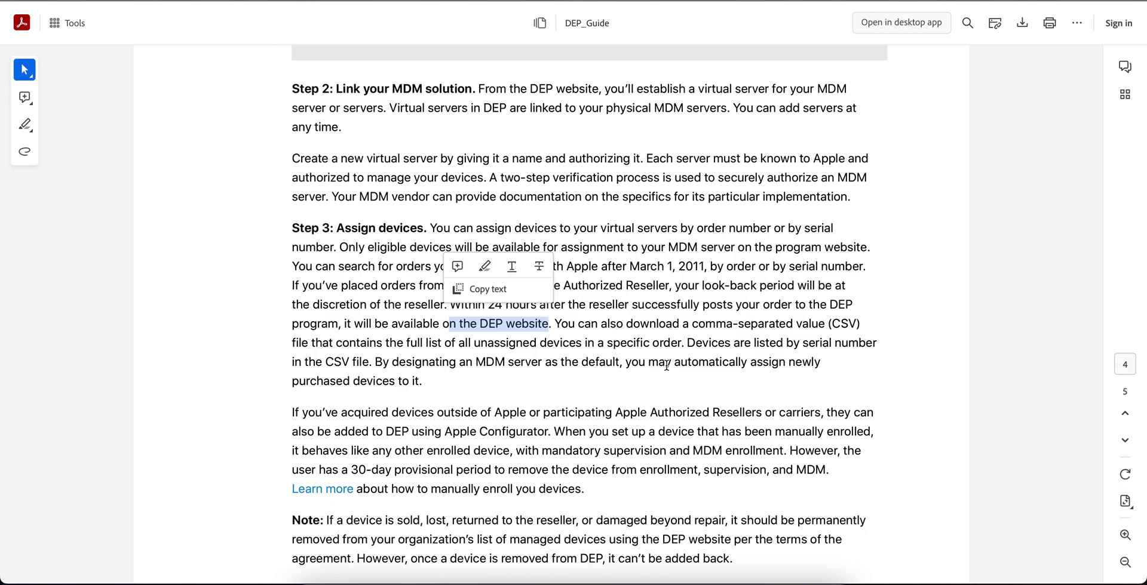
scroll(841, 334, down, 2)
scroll(840, 335, down, 3)
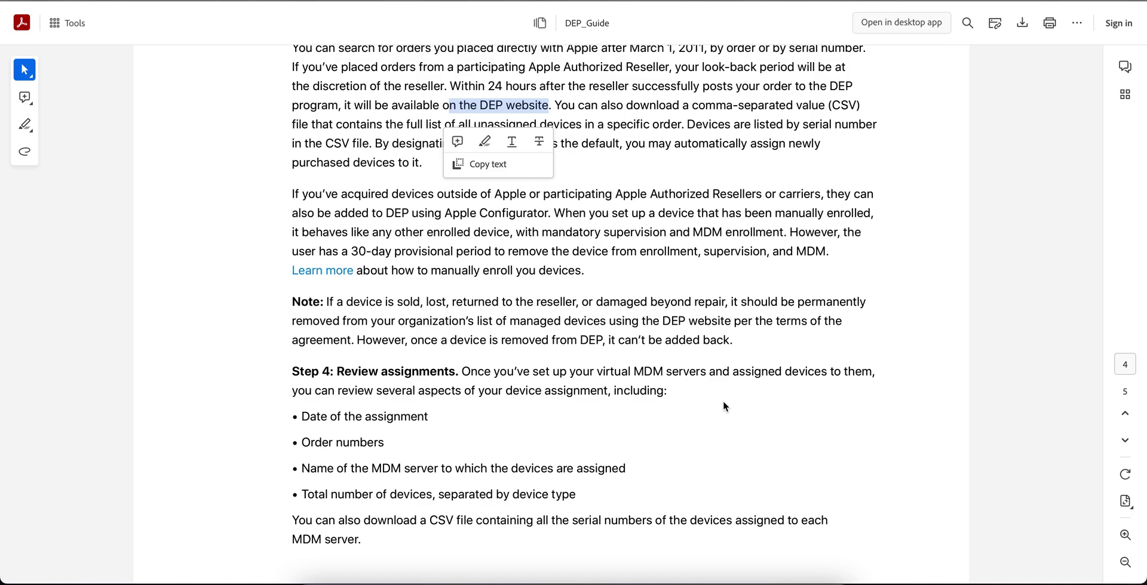
scroll(724, 407, down, 1)
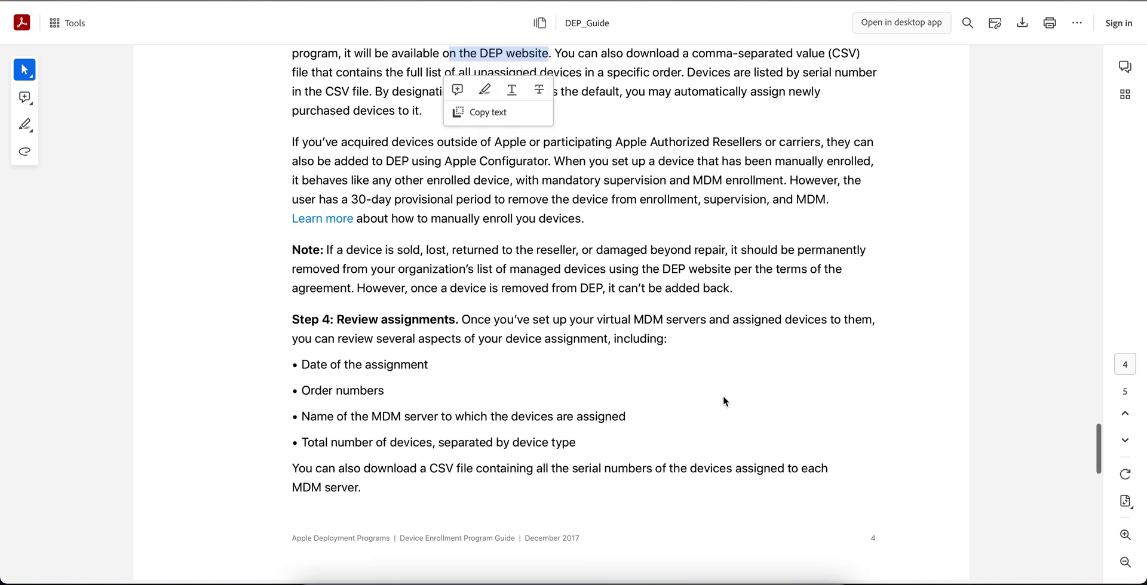
scroll(724, 401, down, 4)
scroll(866, 315, down, 2)
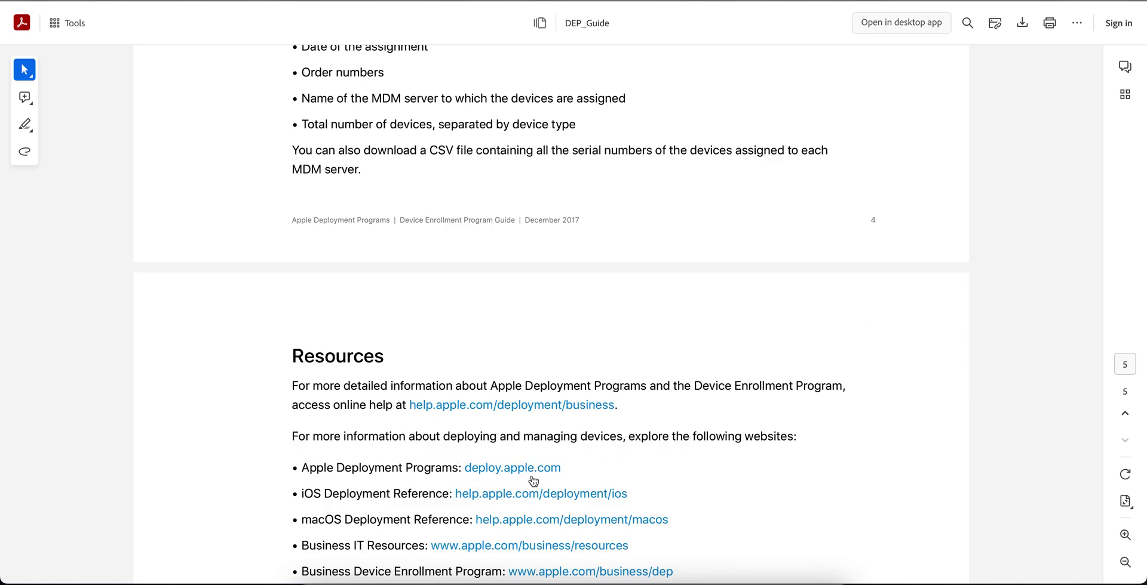
Follow the deploy.apple.com link and scroll Apple's Upgrade from Apple Deployment Programs page.
click(514, 476)
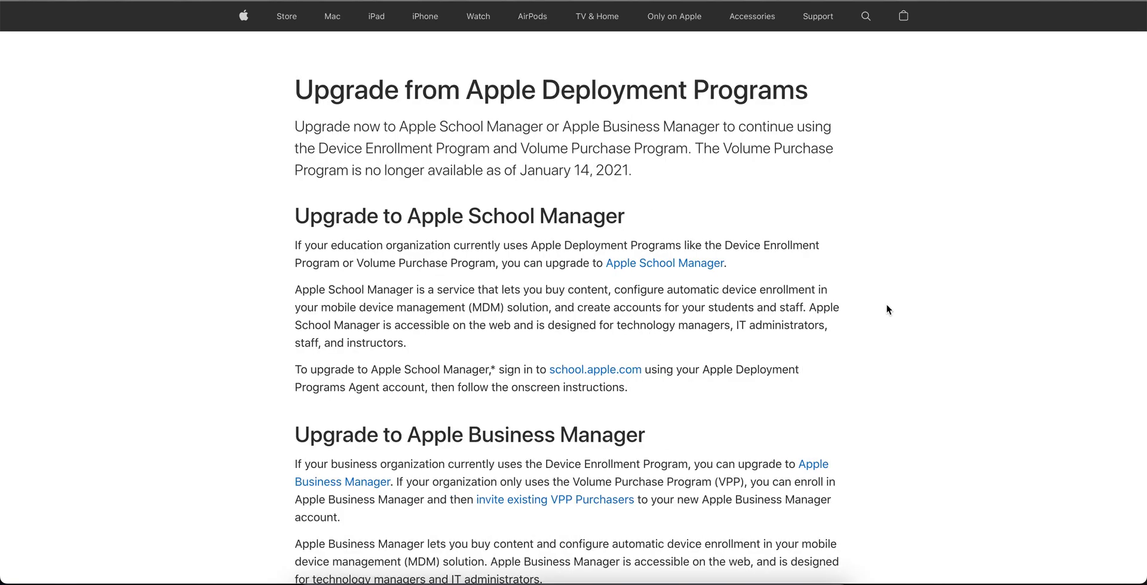
scroll(887, 305, down, 6)
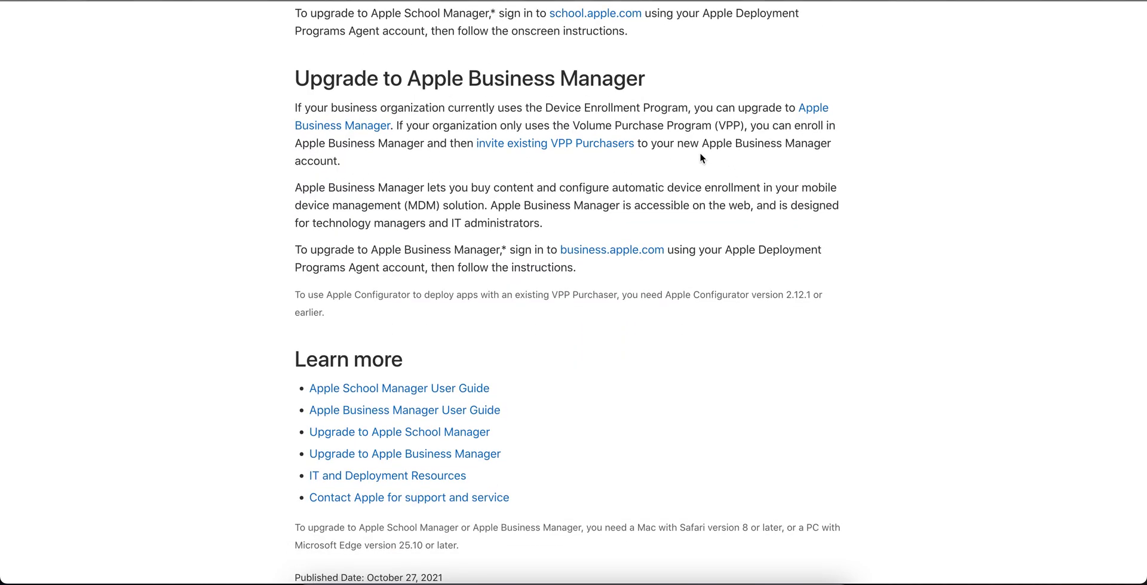
scroll(727, 183, down, 3)
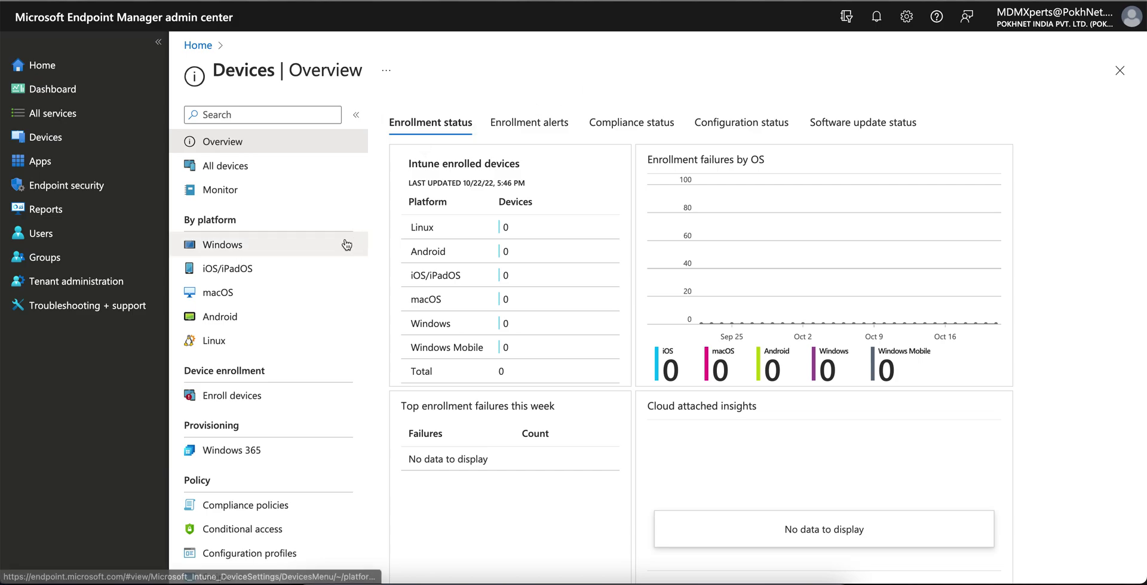
In iOS/iPadOS enrollment, review the Apple MDM push certificate, then add an enrollment program token.
click(101, 143)
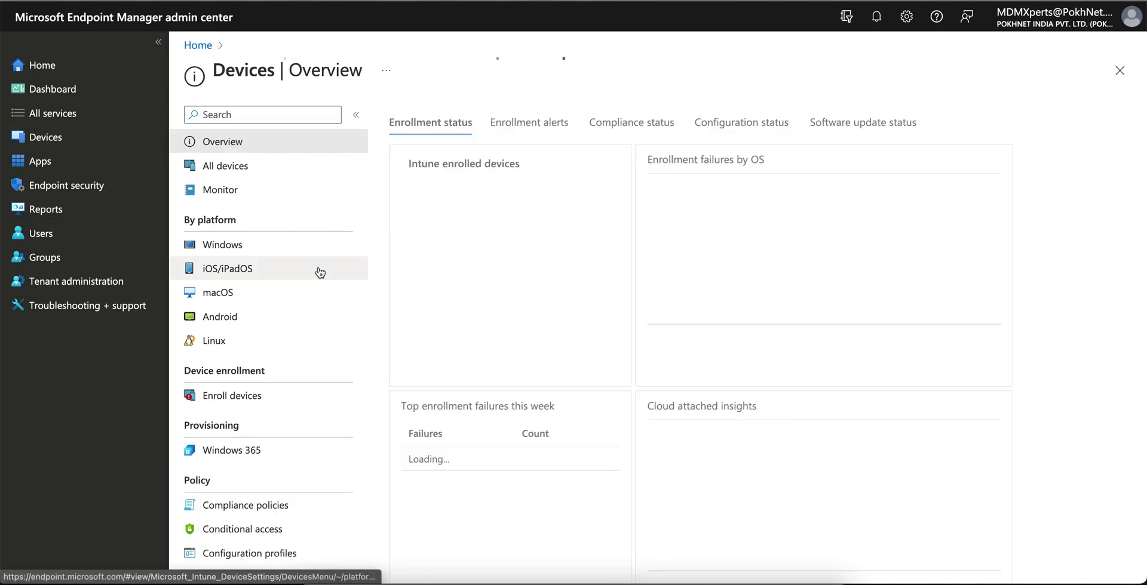
click(272, 272)
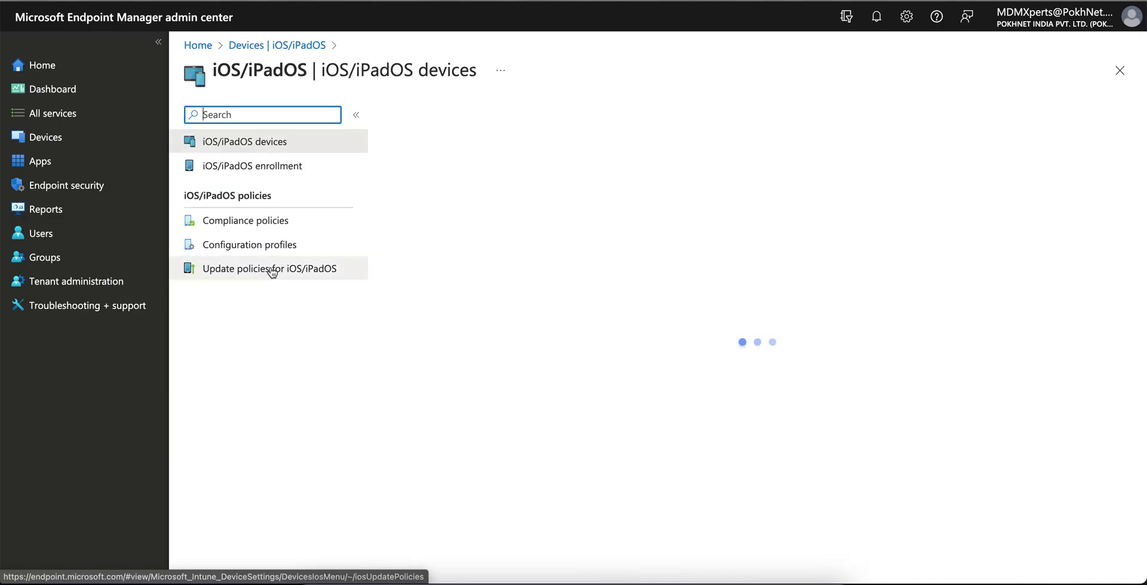
click(334, 171)
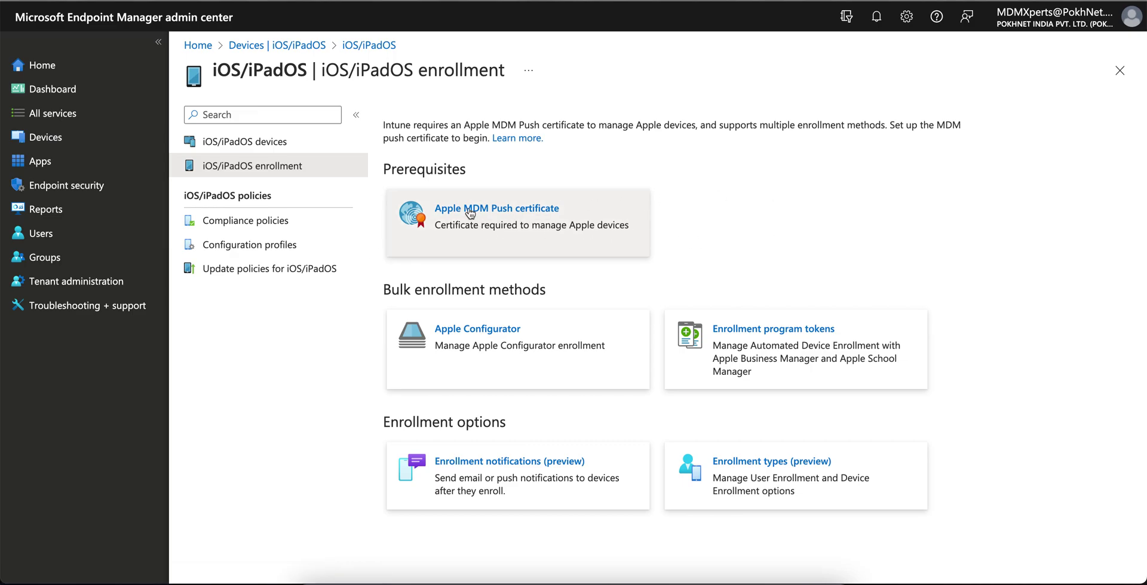
click(524, 229)
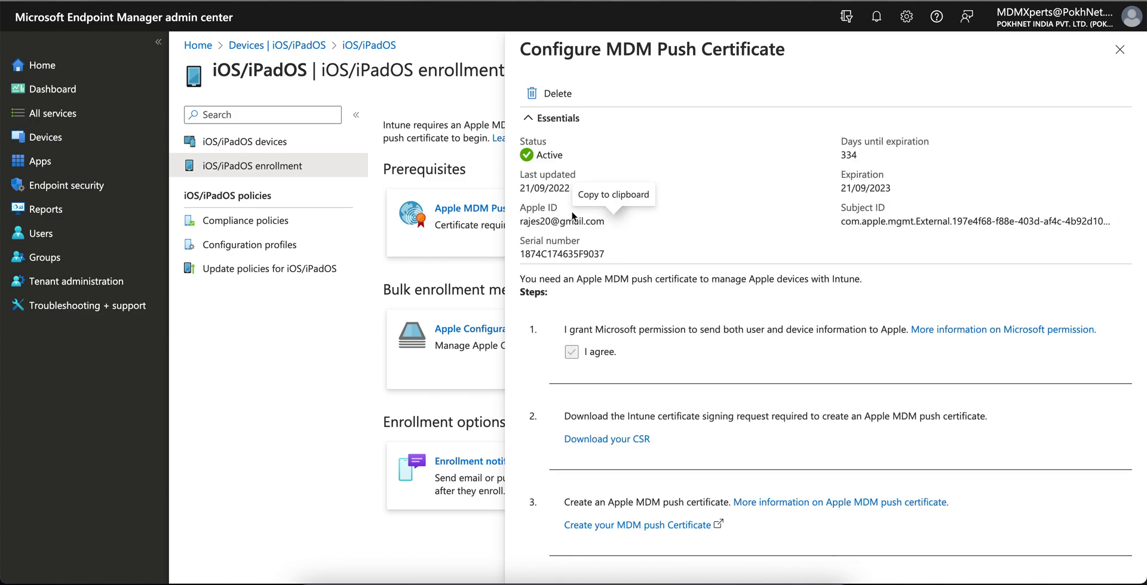
scroll(723, 289, down, 3)
scroll(723, 288, up, 3)
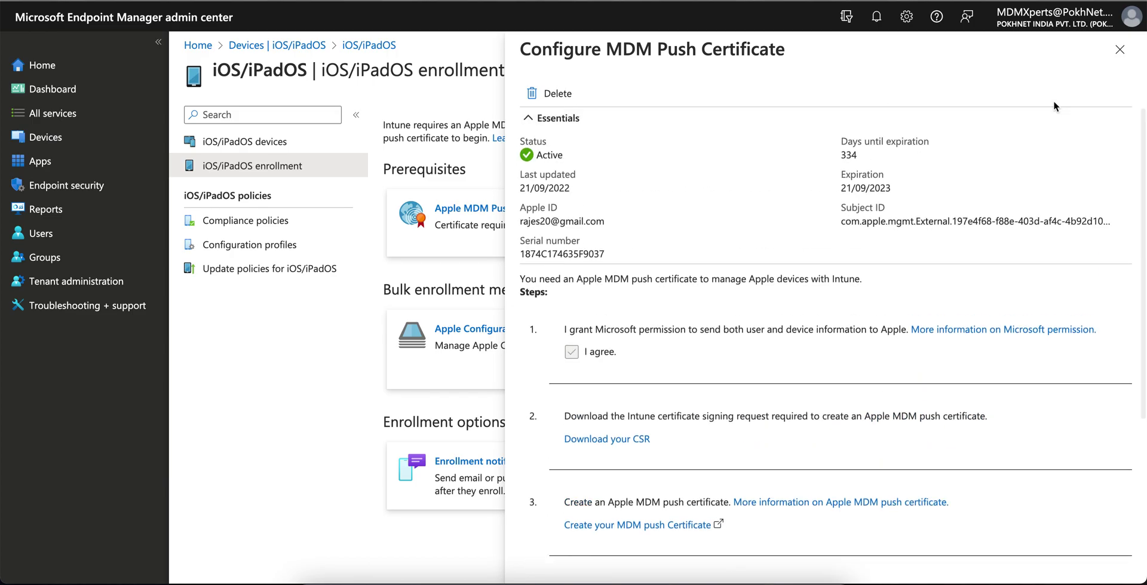
click(1118, 52)
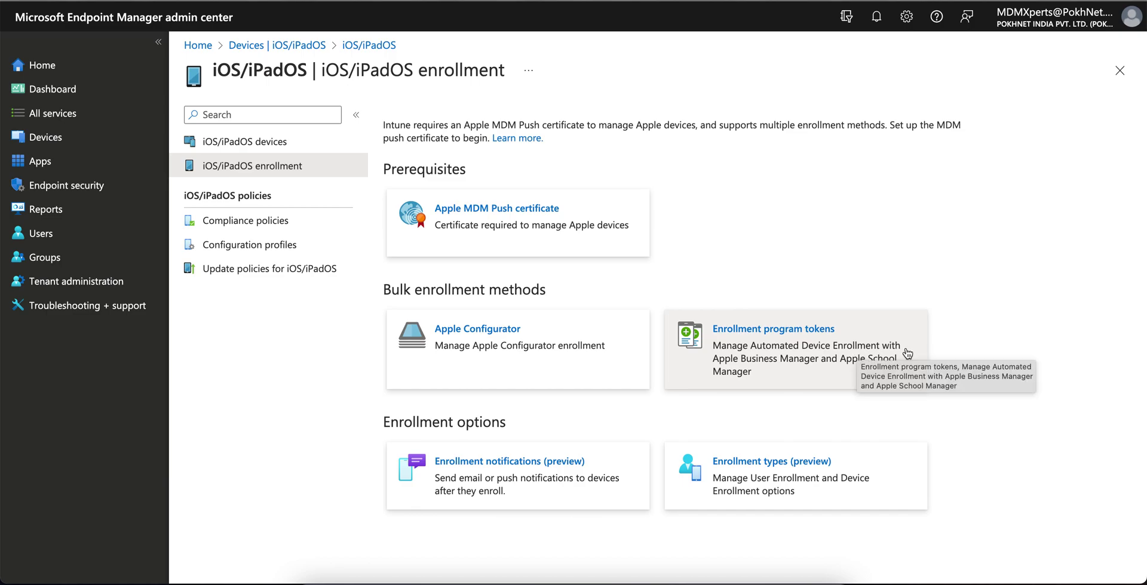
click(790, 362)
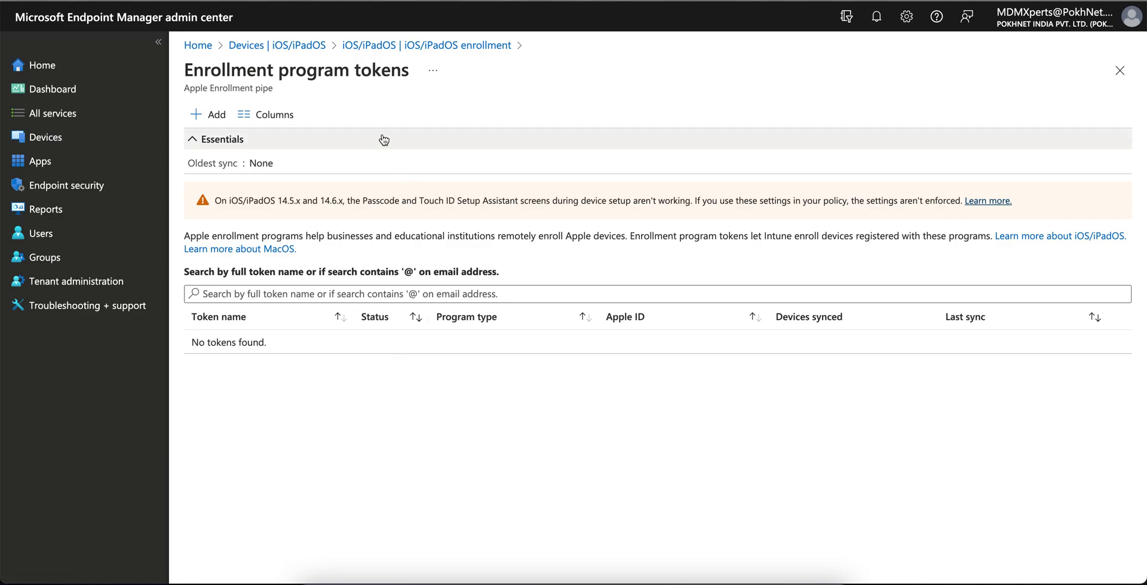
click(211, 115)
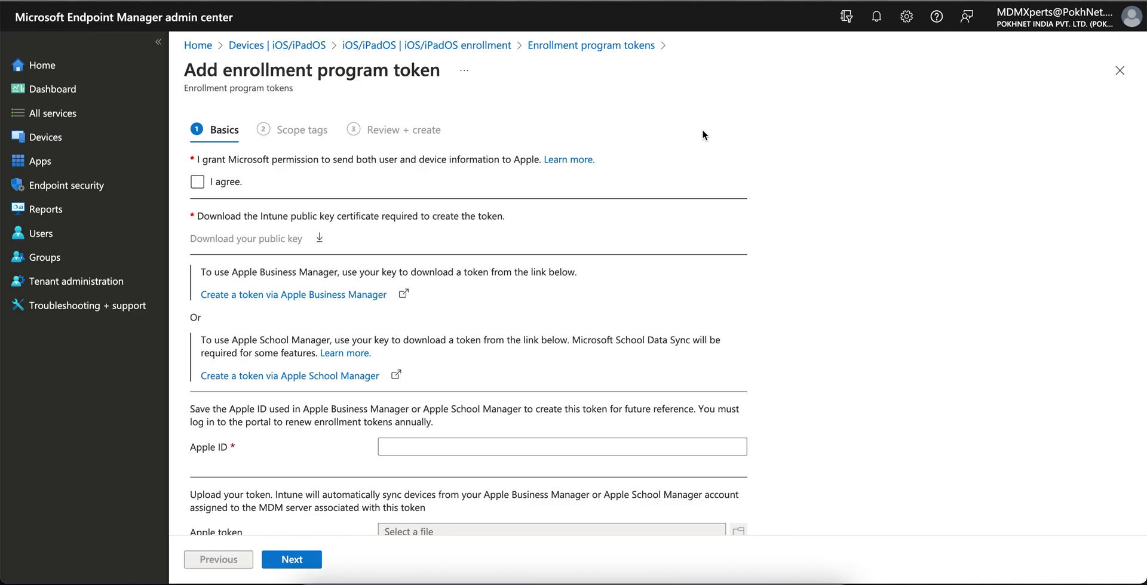
Agree to share user and device data with Apple, then open the 'Data Intune sends to Apple' article.
click(226, 182)
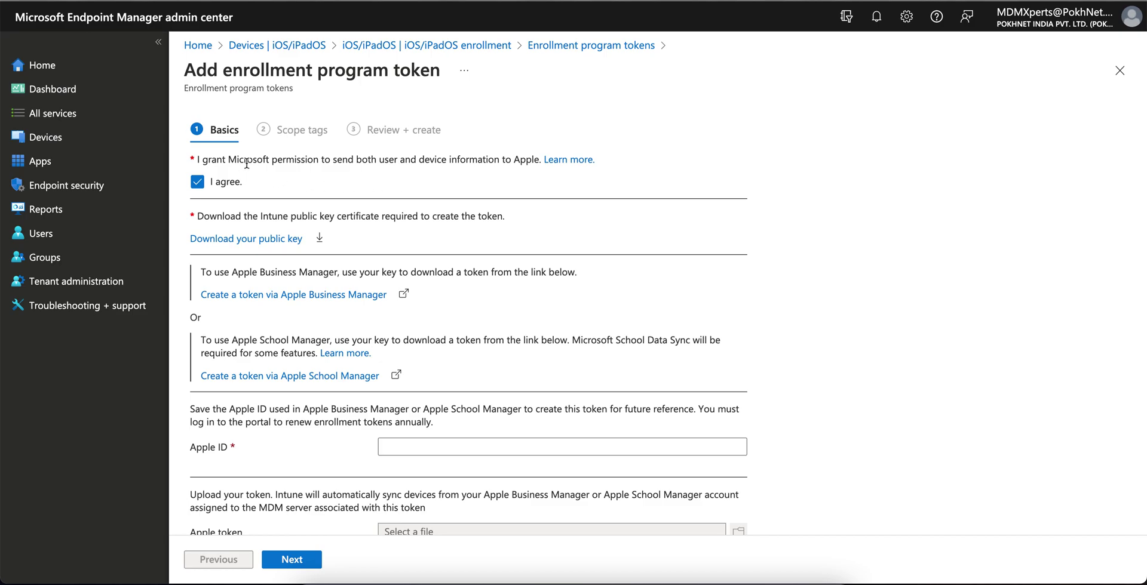
drag(228, 160, 384, 161)
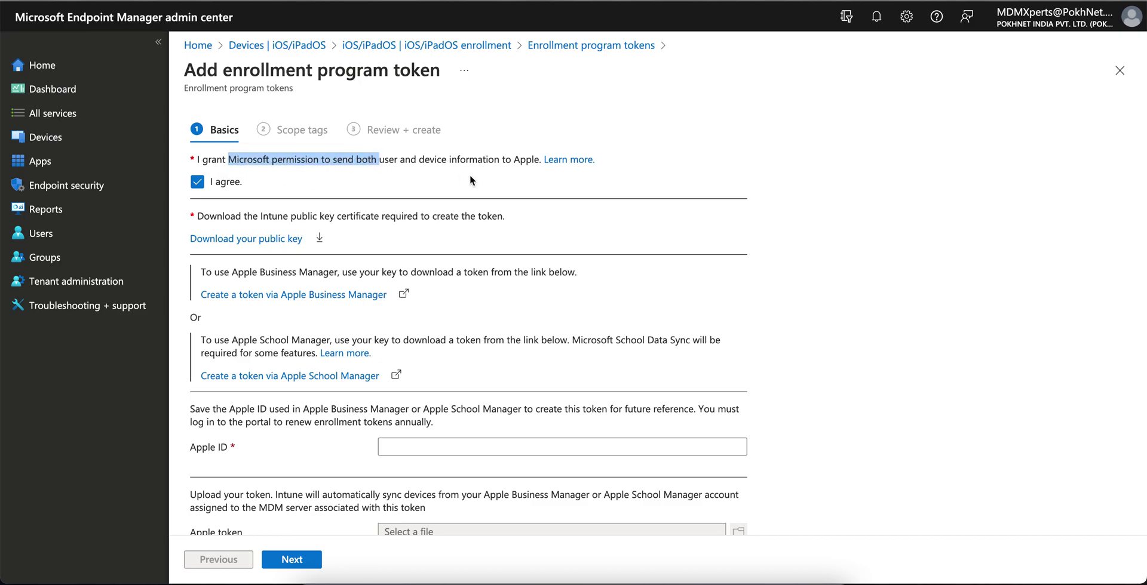
click(469, 175)
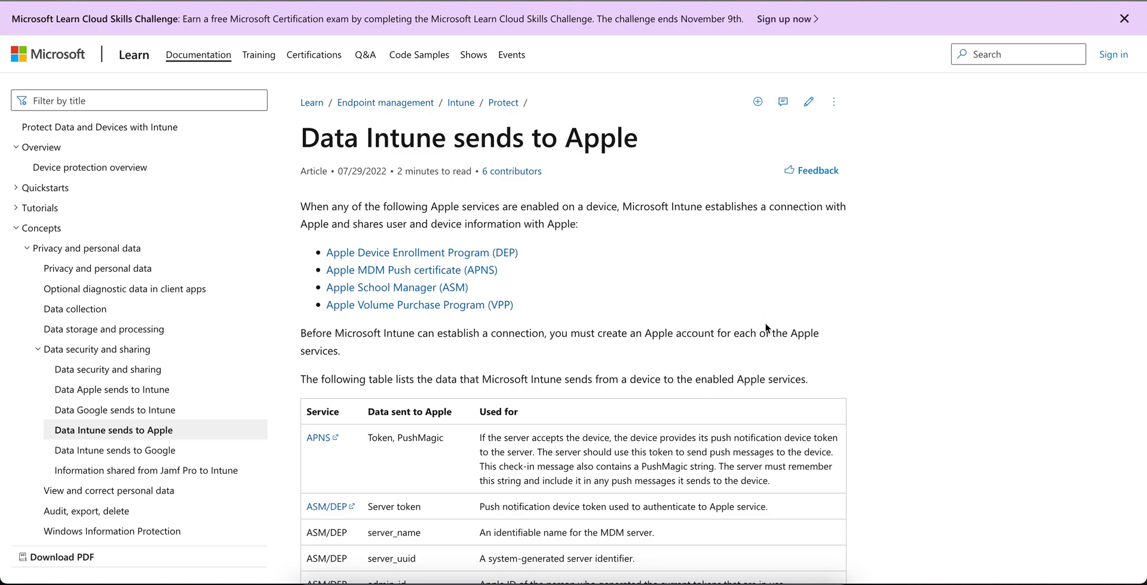
Read down the data table, highlighting the APNS description and the Server token and server_name rows.
scroll(766, 326, down, 2)
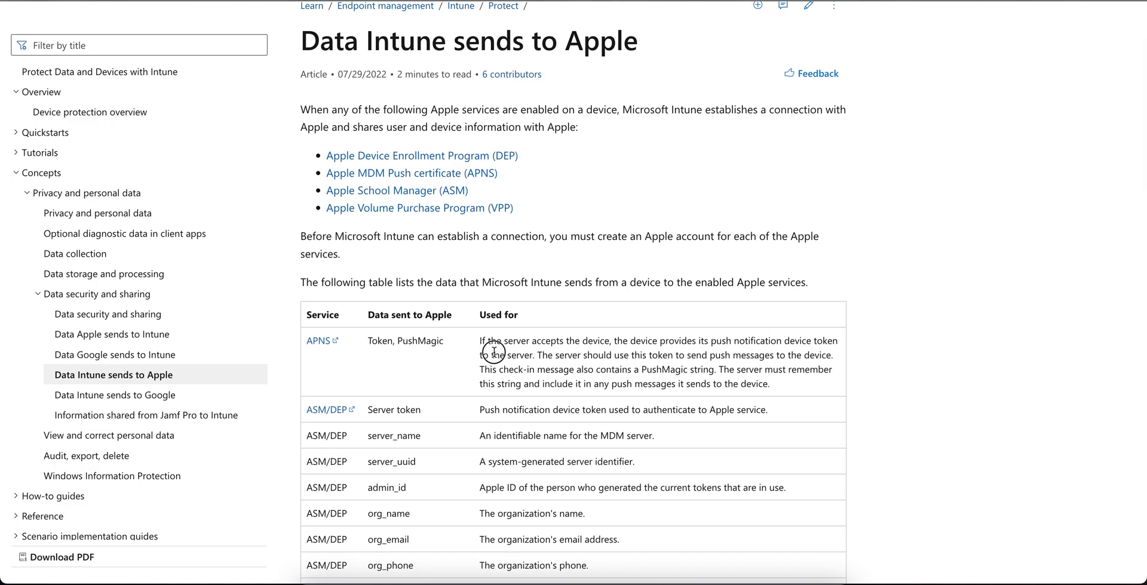
drag(529, 353, 651, 376)
click(722, 384)
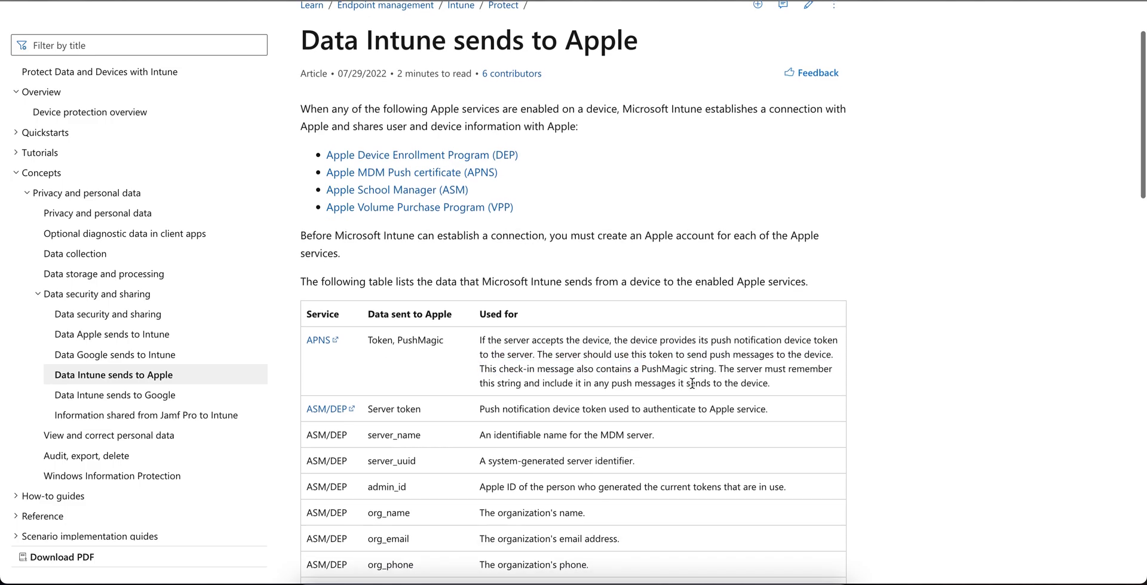
scroll(702, 384, down, 2)
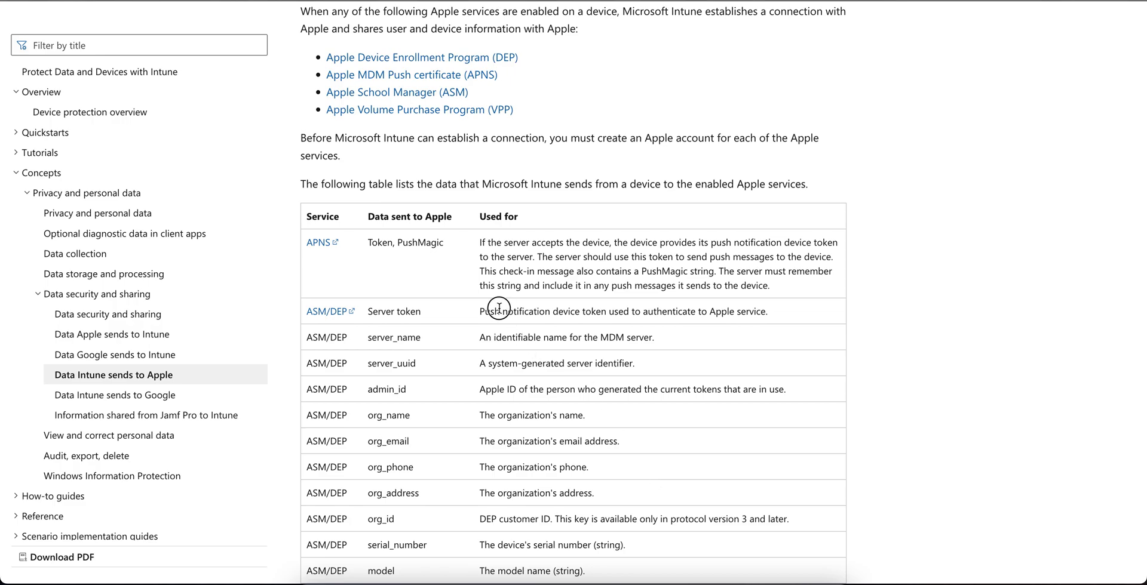
drag(501, 311, 754, 325)
Review the table again, highlight the operating system row, and download the Intune public key.
scroll(698, 375, down, 6)
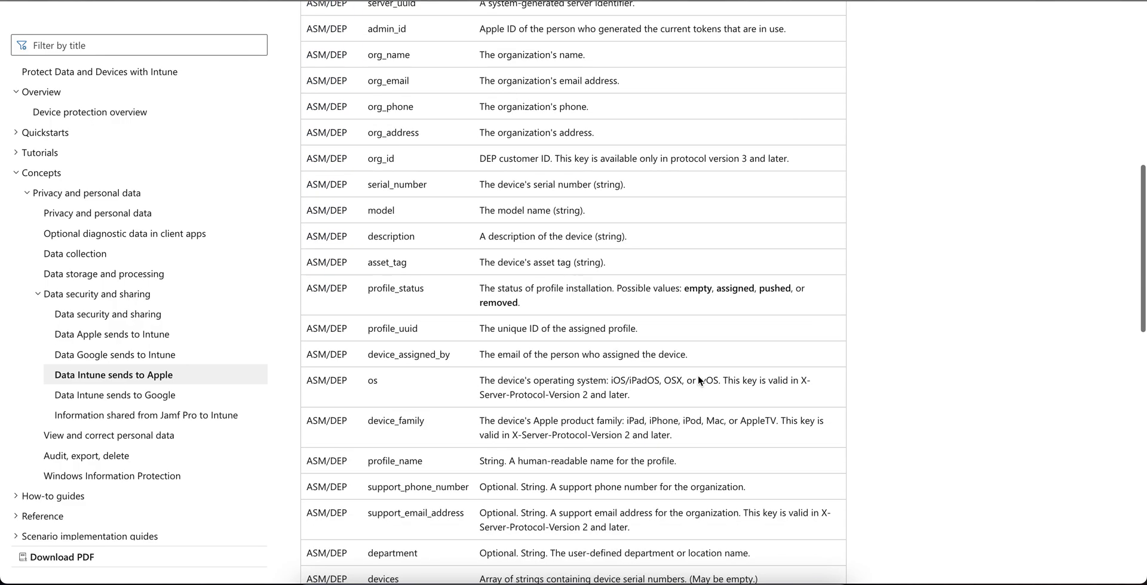
scroll(698, 375, up, 4)
scroll(698, 378, up, 3)
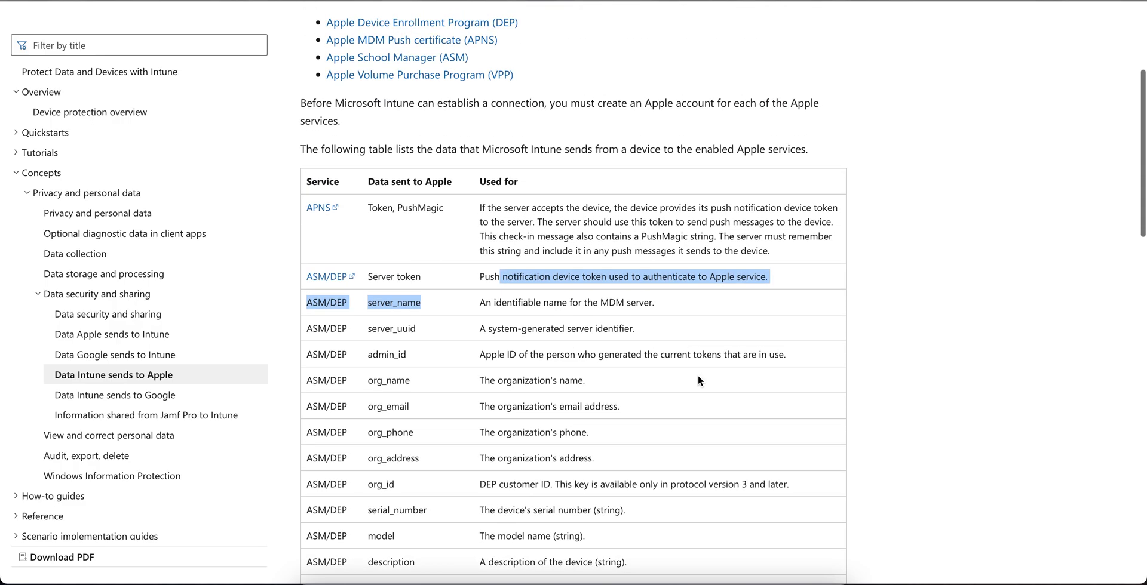
scroll(697, 376, up, 1)
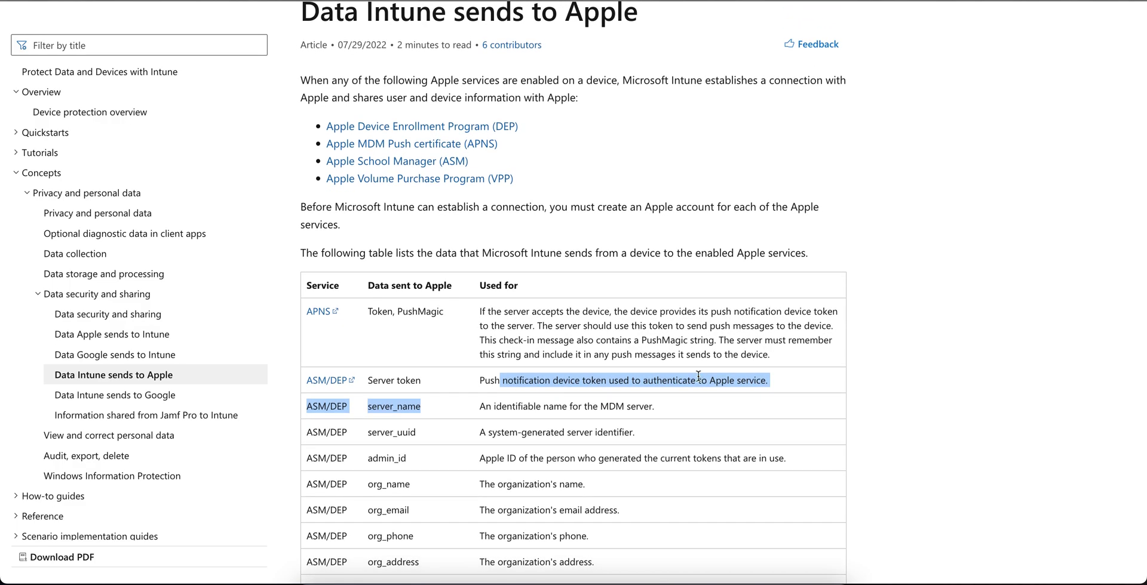
scroll(698, 375, down, 12)
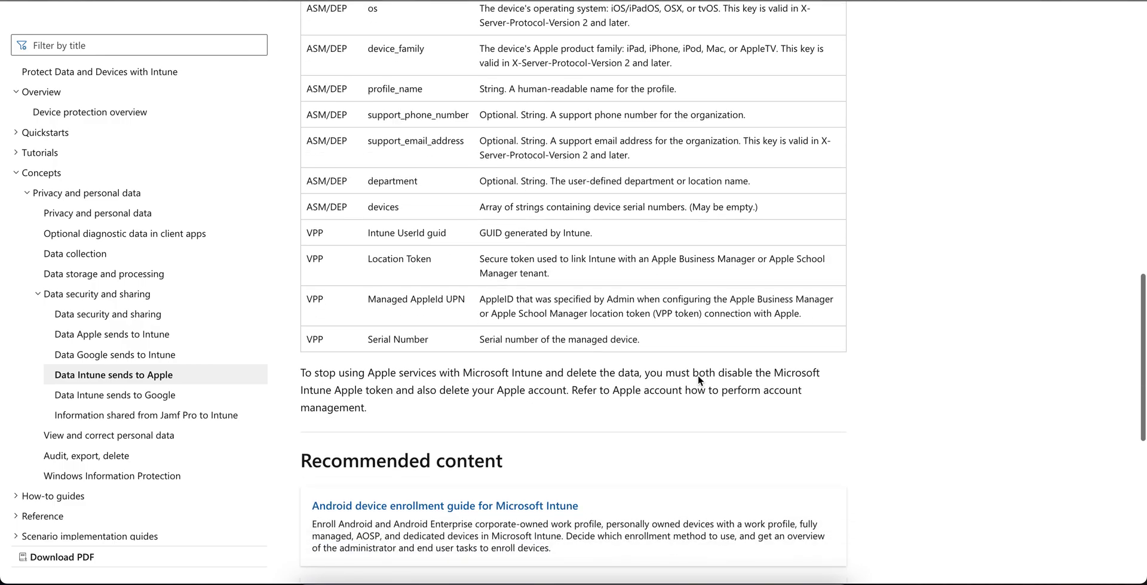
scroll(698, 375, down, 3)
scroll(698, 377, up, 7)
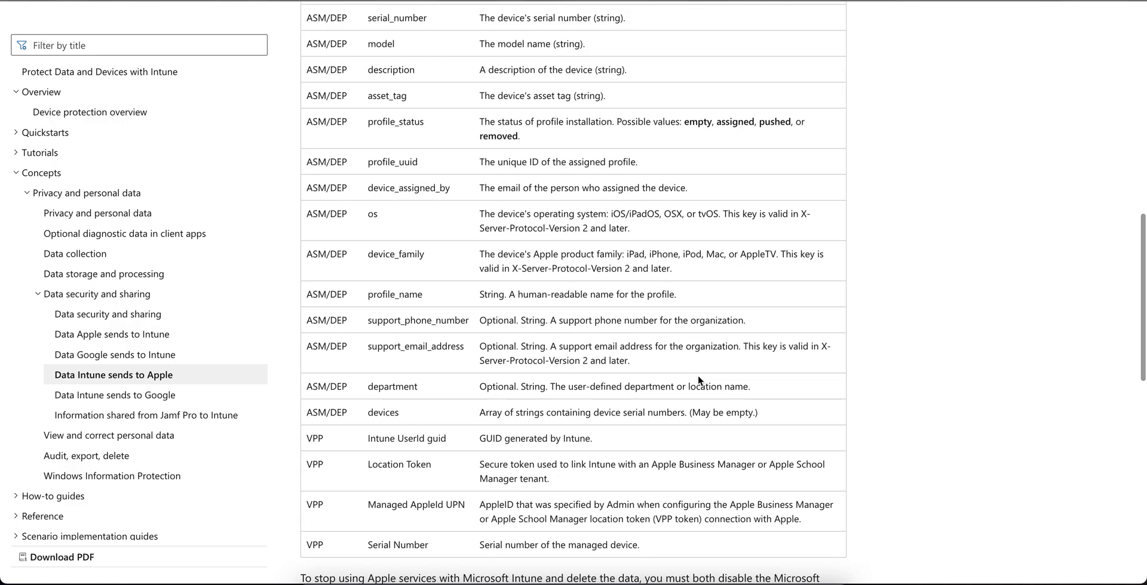
drag(471, 219, 584, 218)
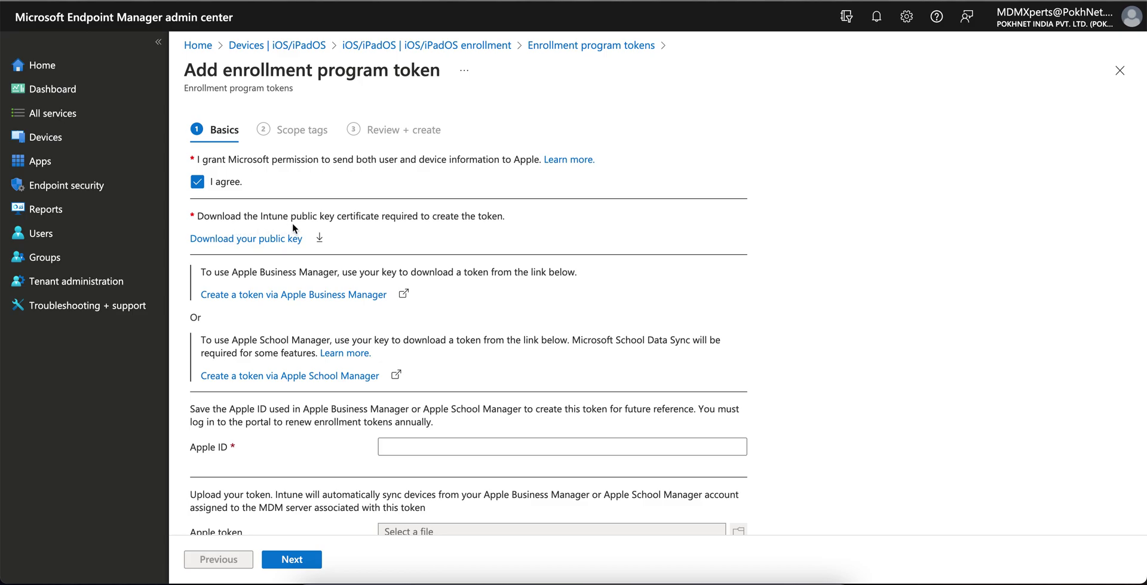
click(260, 240)
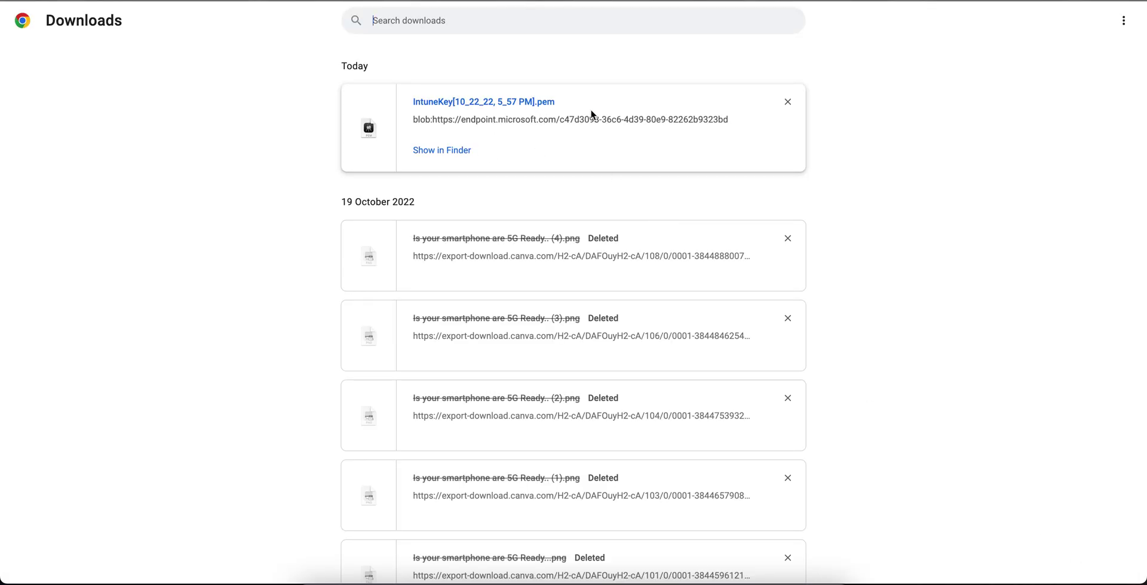
Return from Downloads to the token wizard and highlight the instruction about using the public key.
key(super+w)
scroll(489, 380, down, 1)
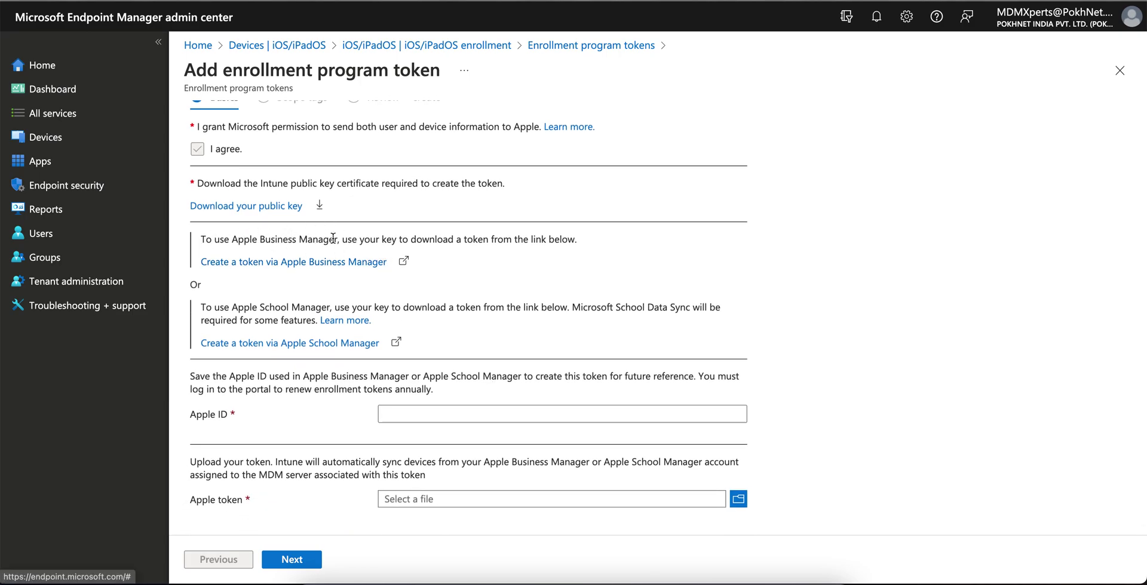
drag(344, 239, 502, 239)
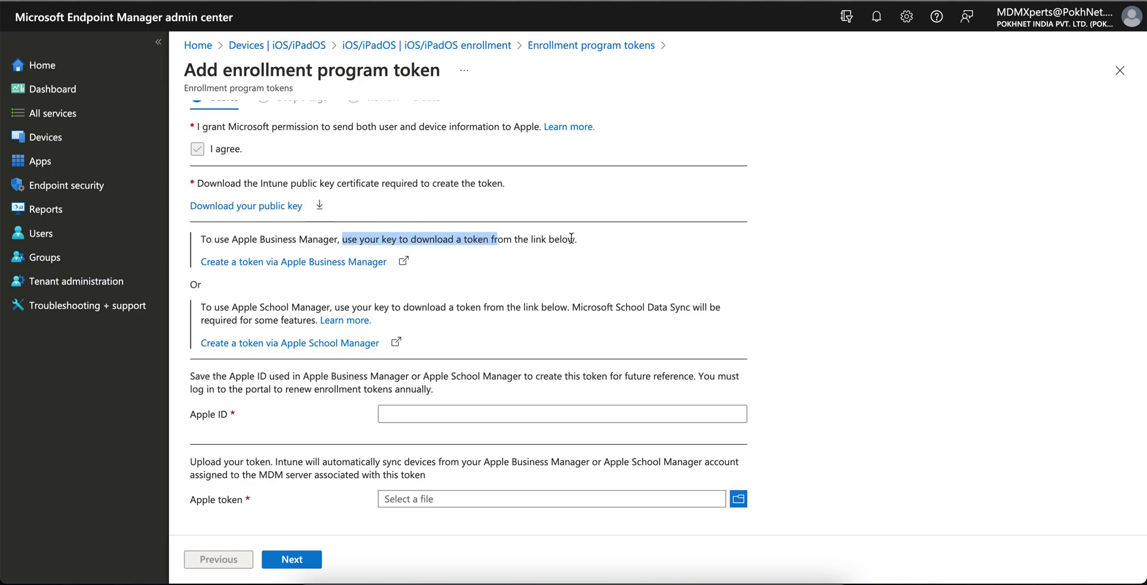
click(592, 242)
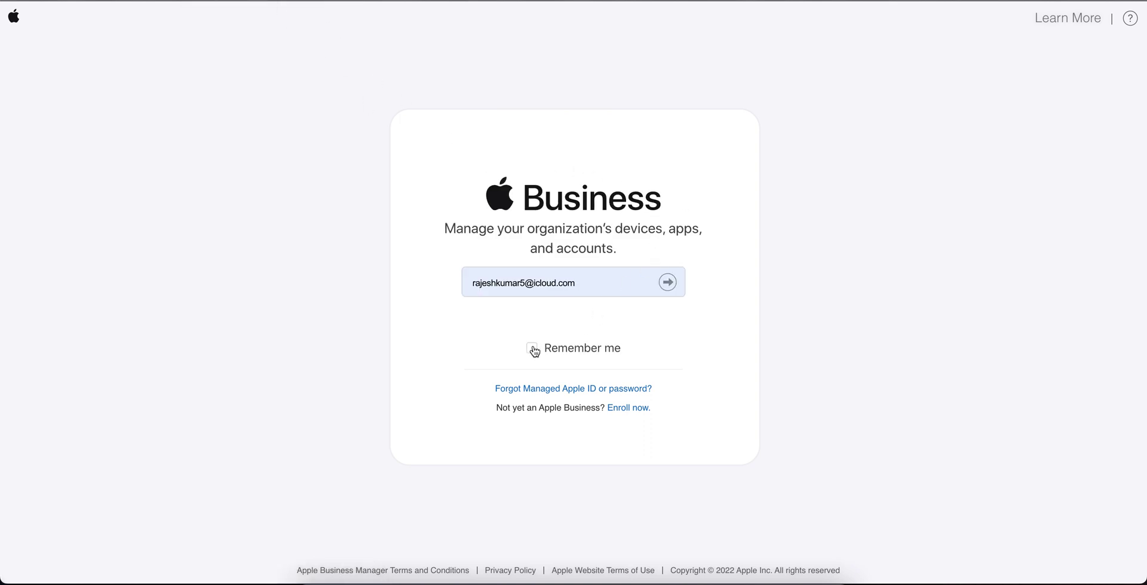
Sign in to Apple Business Manager with the saved Apple ID and password, with Remember me on.
click(531, 348)
click(653, 281)
click(678, 284)
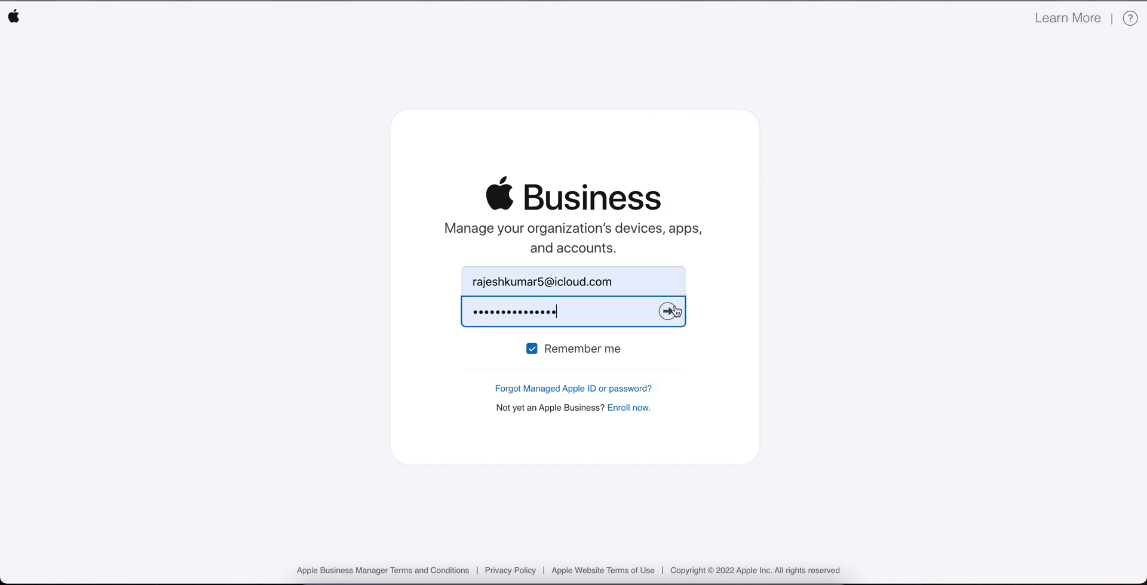
click(674, 310)
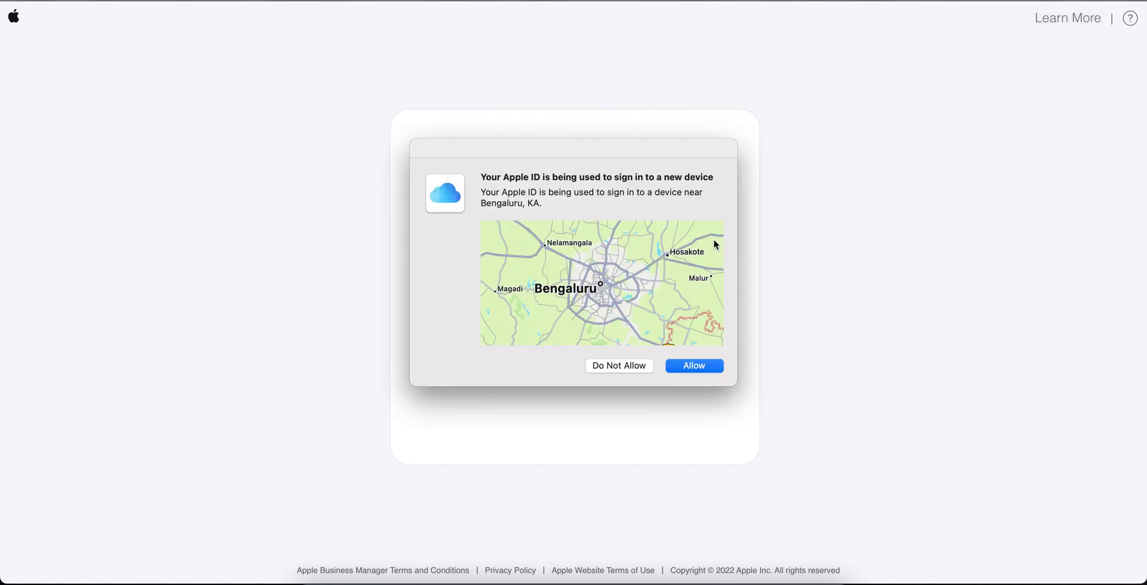
Allow the new-device sign-in and enter the six-digit two-factor verification code.
click(697, 368)
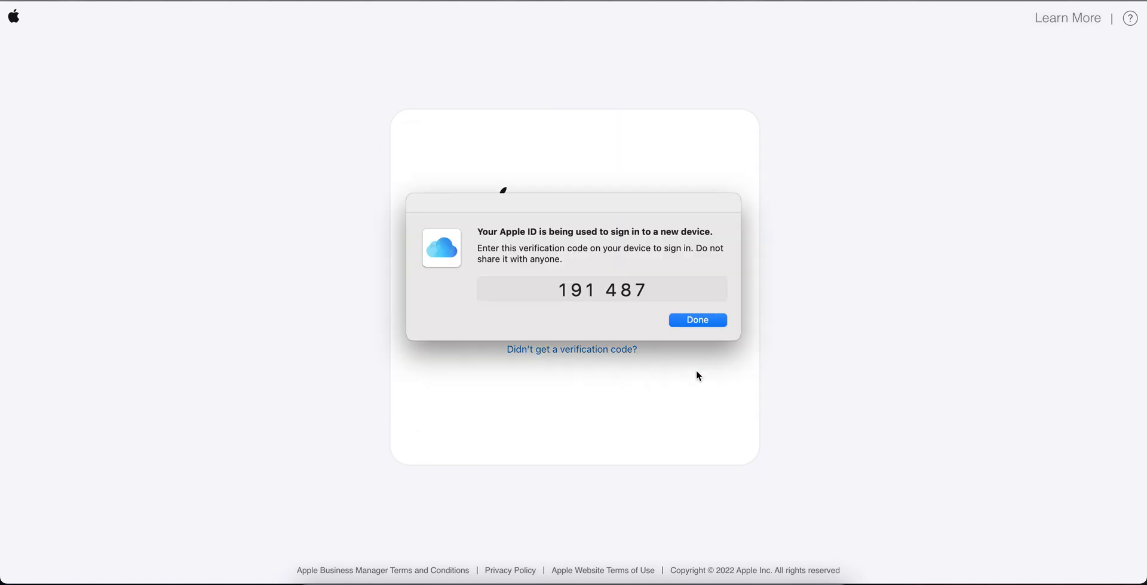
click(689, 321)
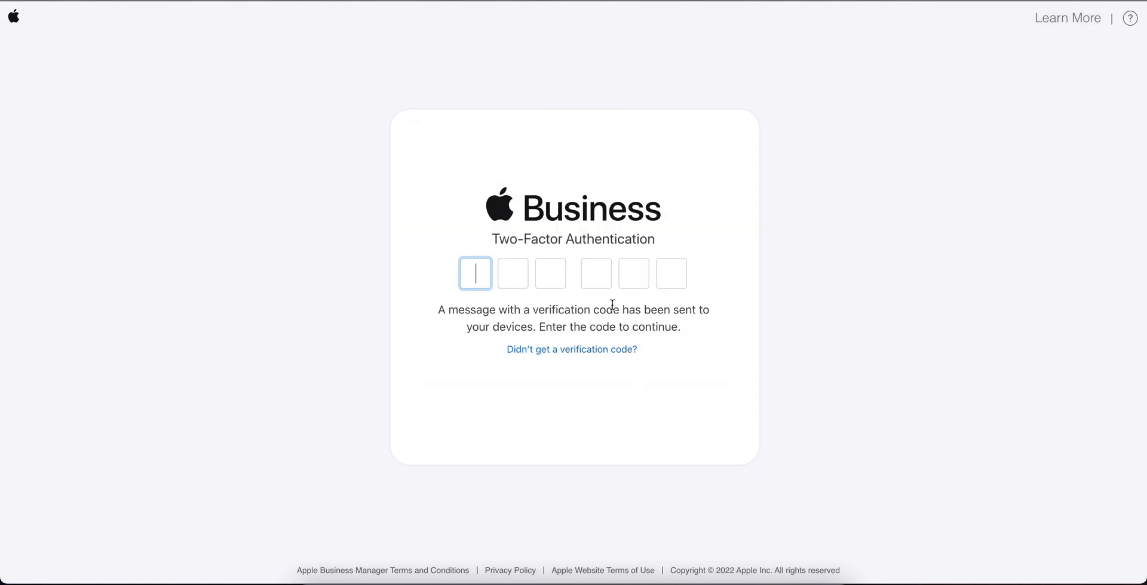
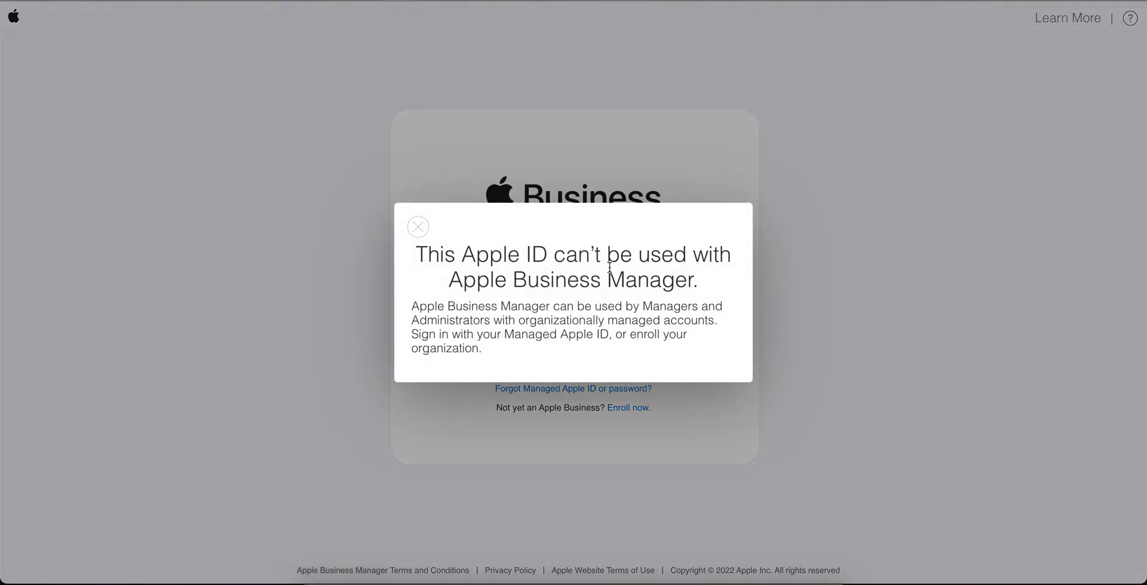
Highlight the Apple ID rejection text, close the message, then highlight the prompt about enrolling a business.
drag(445, 254, 650, 276)
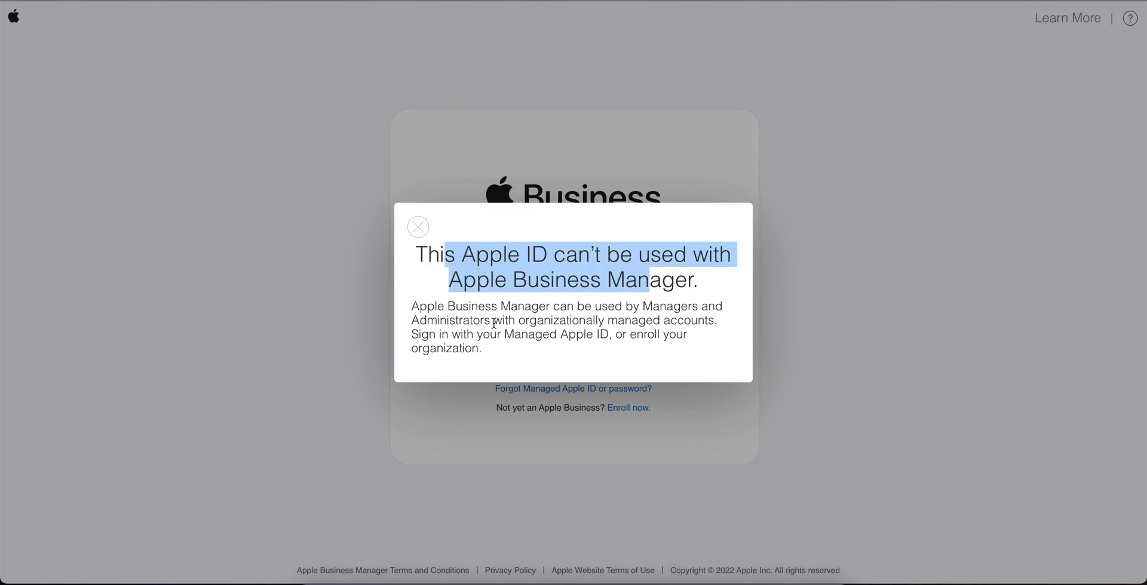
drag(495, 324, 600, 334)
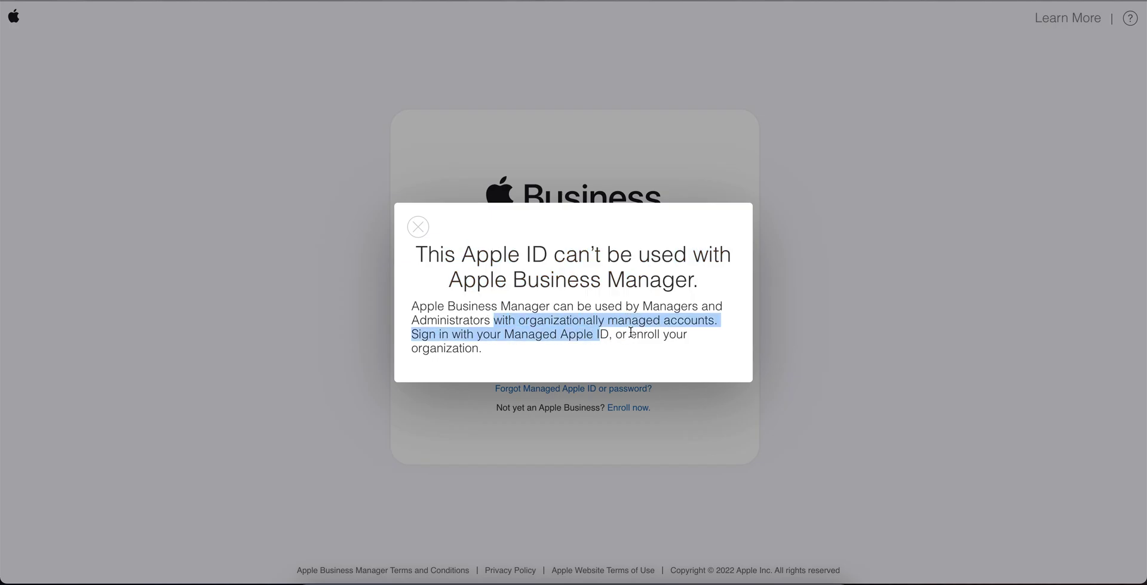
click(631, 332)
drag(482, 347, 427, 301)
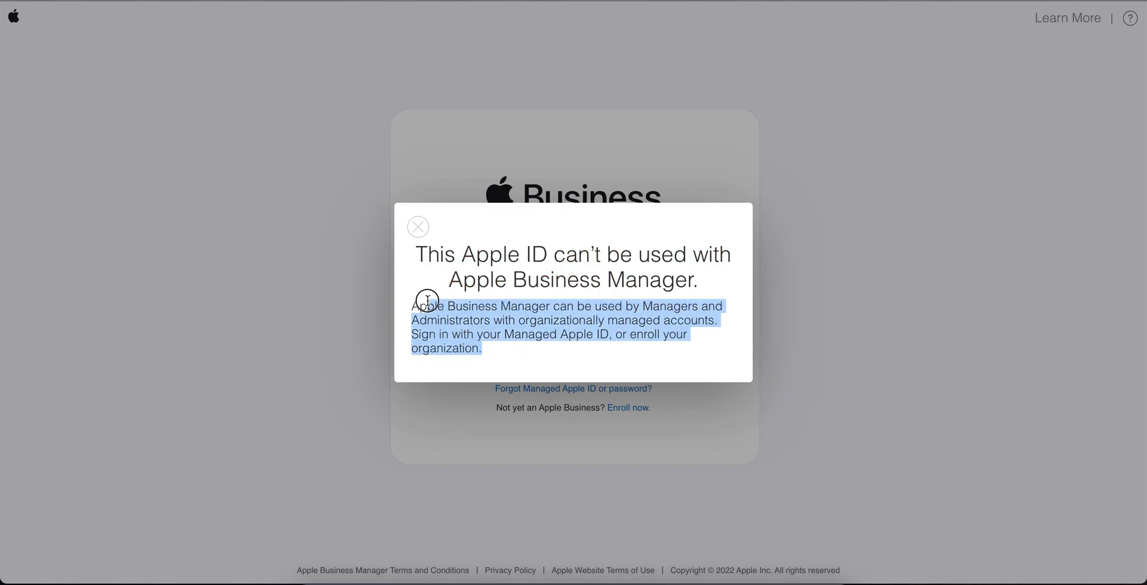
click(559, 302)
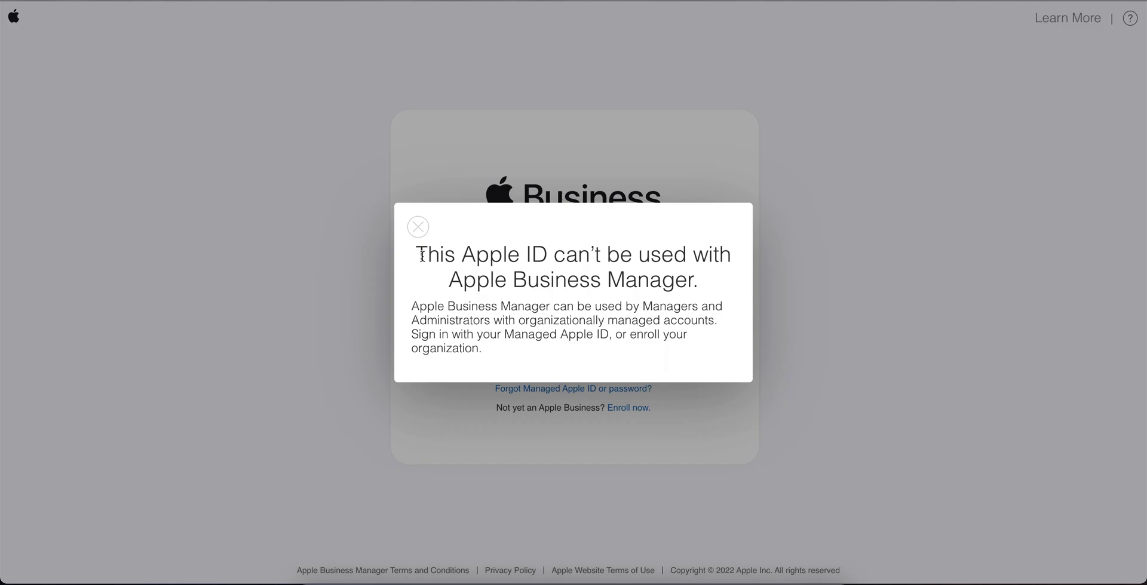
click(418, 228)
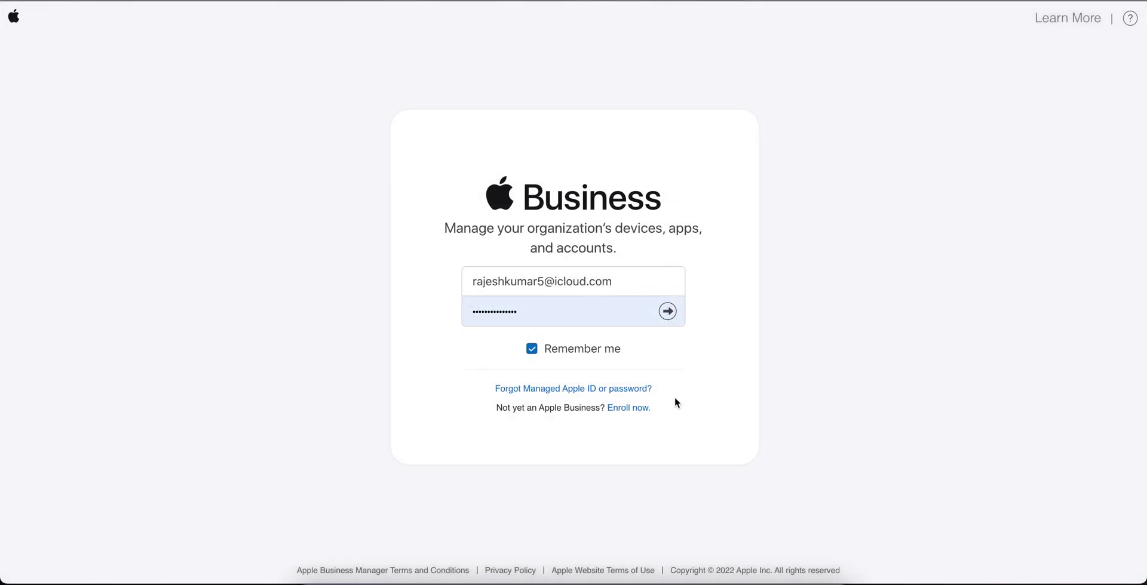
drag(518, 411, 591, 412)
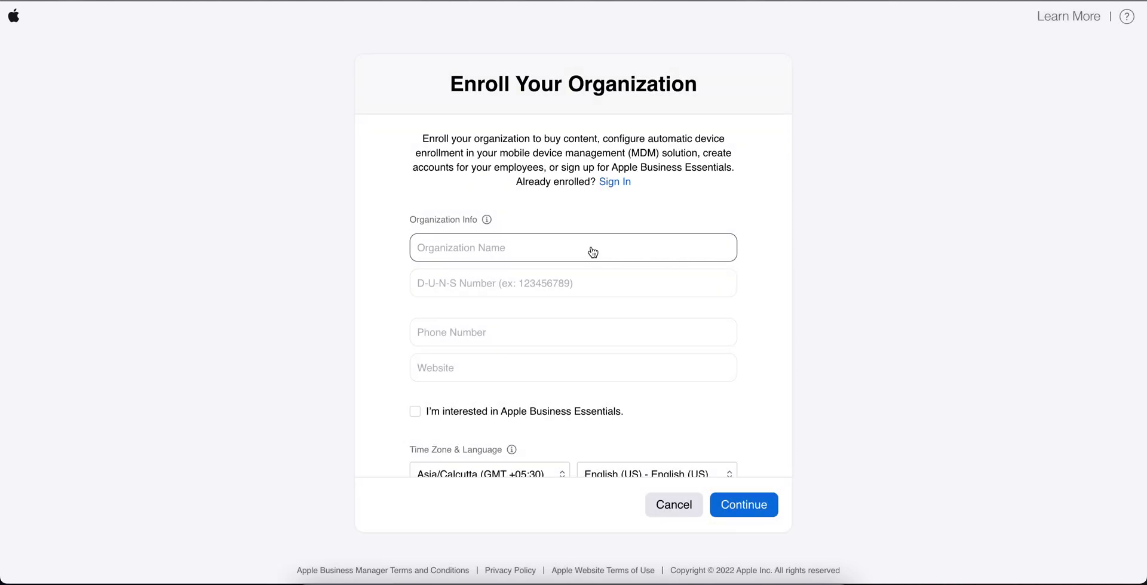
Look over the Enroll Your Organization form, clicking into Organization Name and scrolling through its fields.
click(592, 246)
click(448, 141)
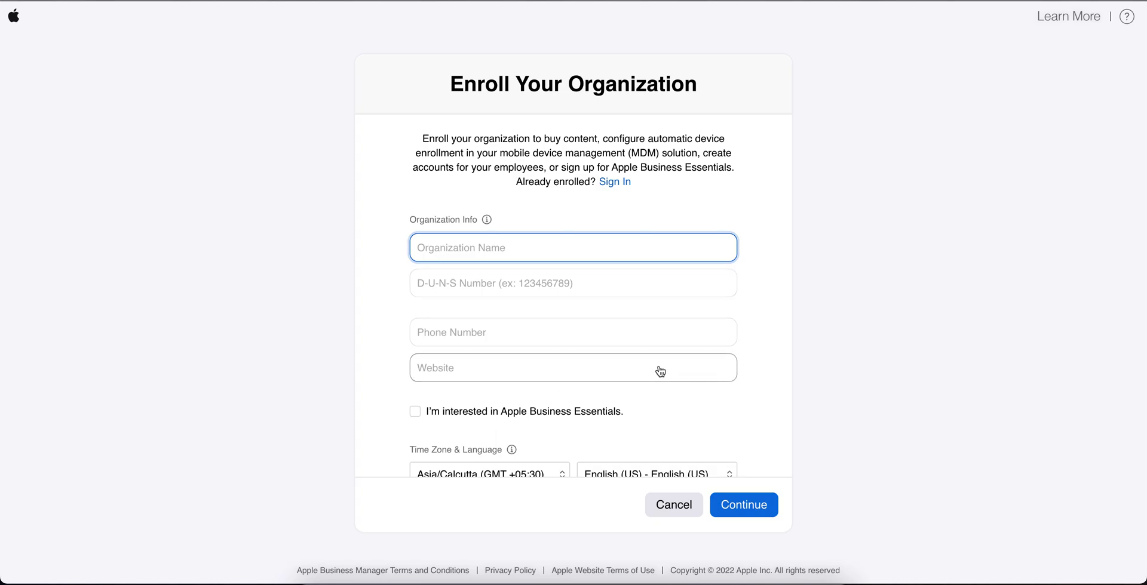
scroll(659, 370, down, 2)
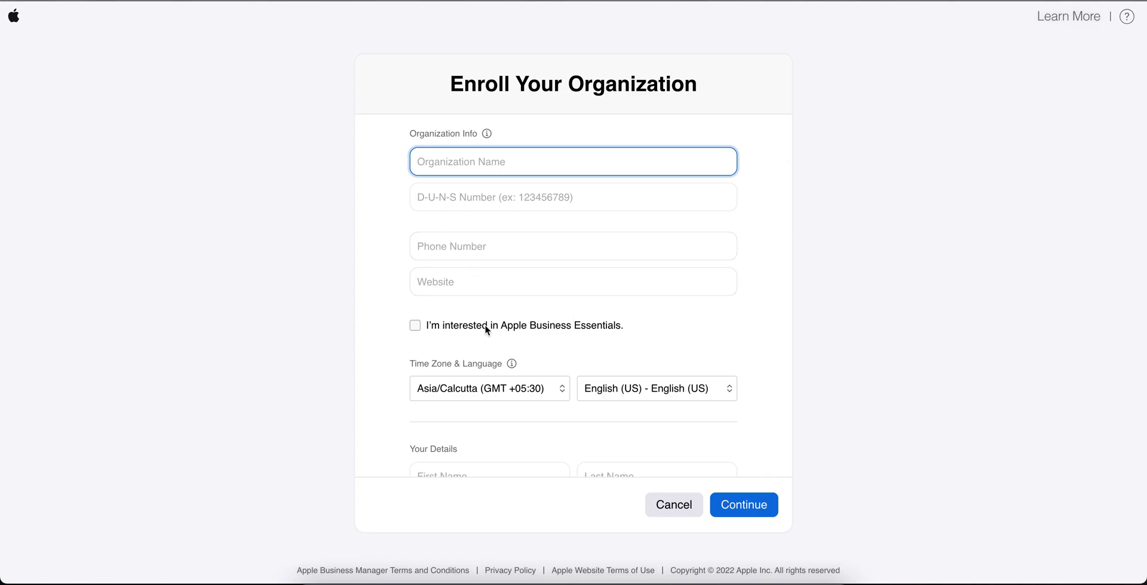
scroll(639, 333, down, 5)
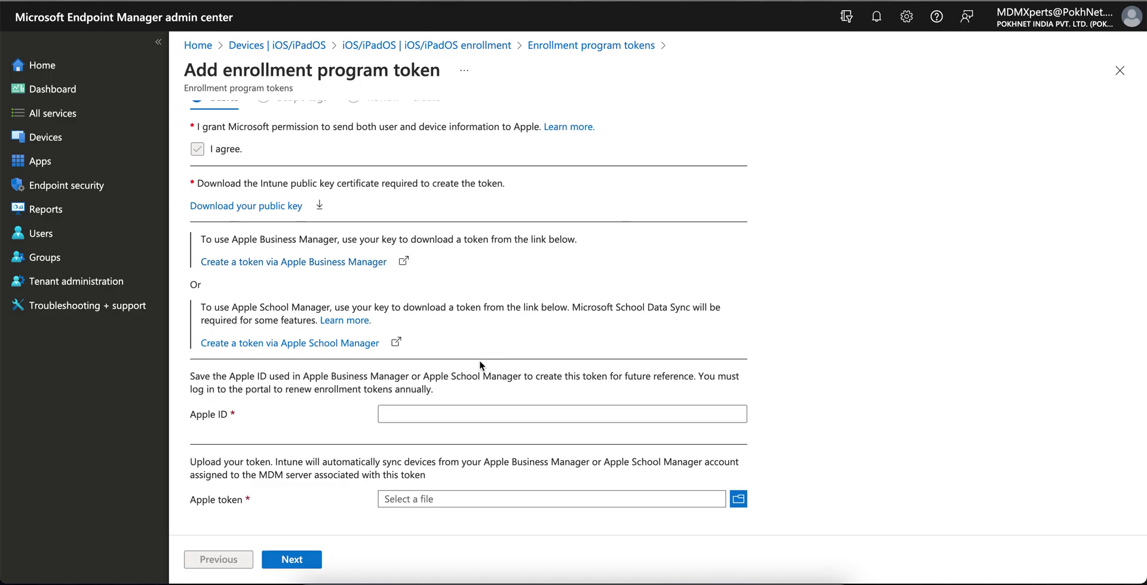
Try Next with the Apple ID empty, then close the wizard and discard its unsaved edits.
click(433, 407)
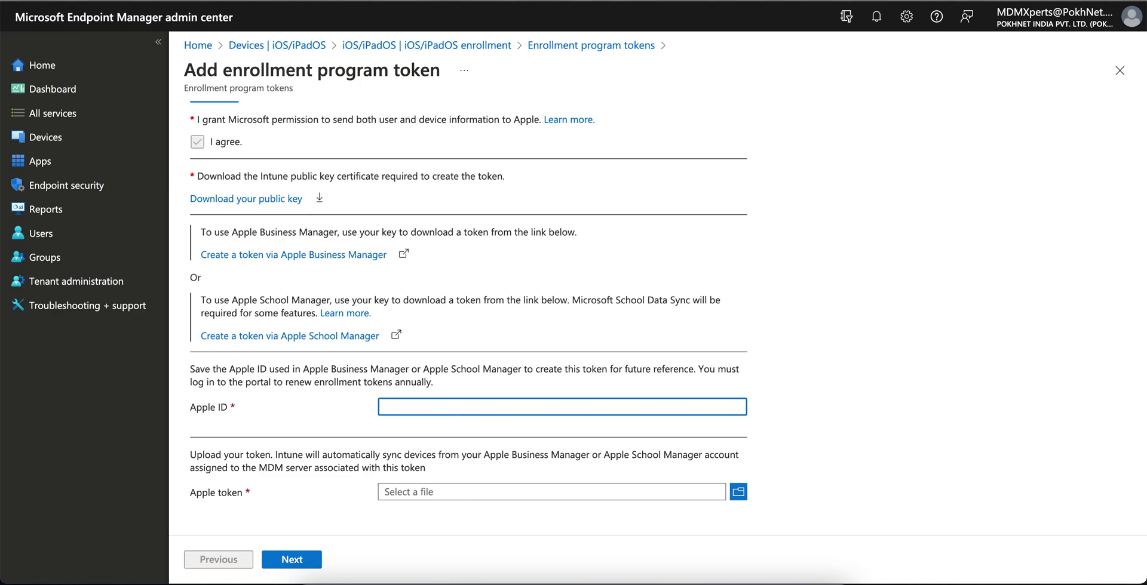
click(305, 559)
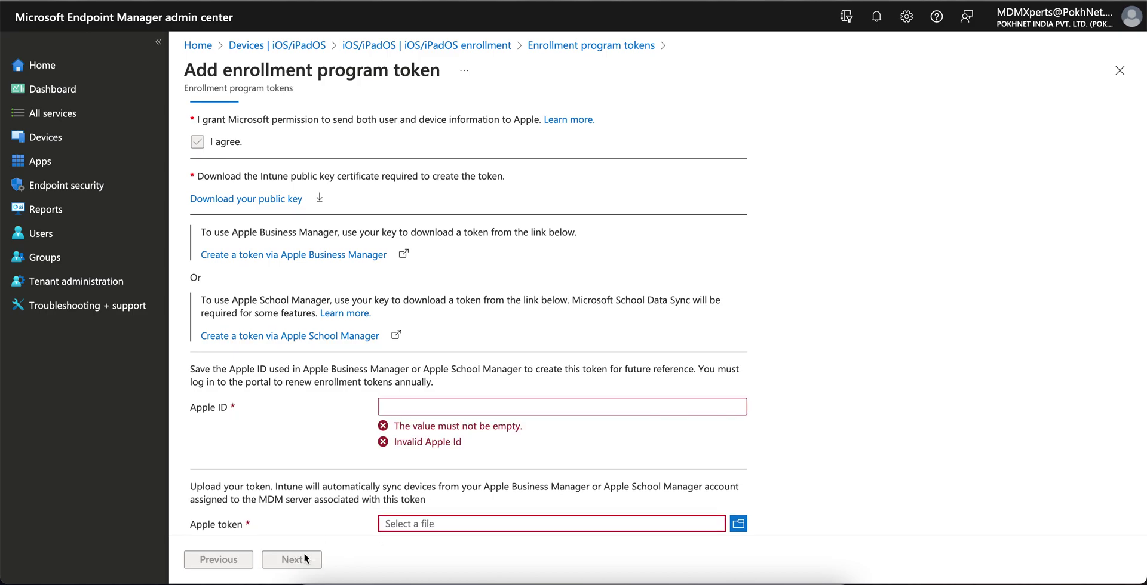
scroll(511, 499, down, 1)
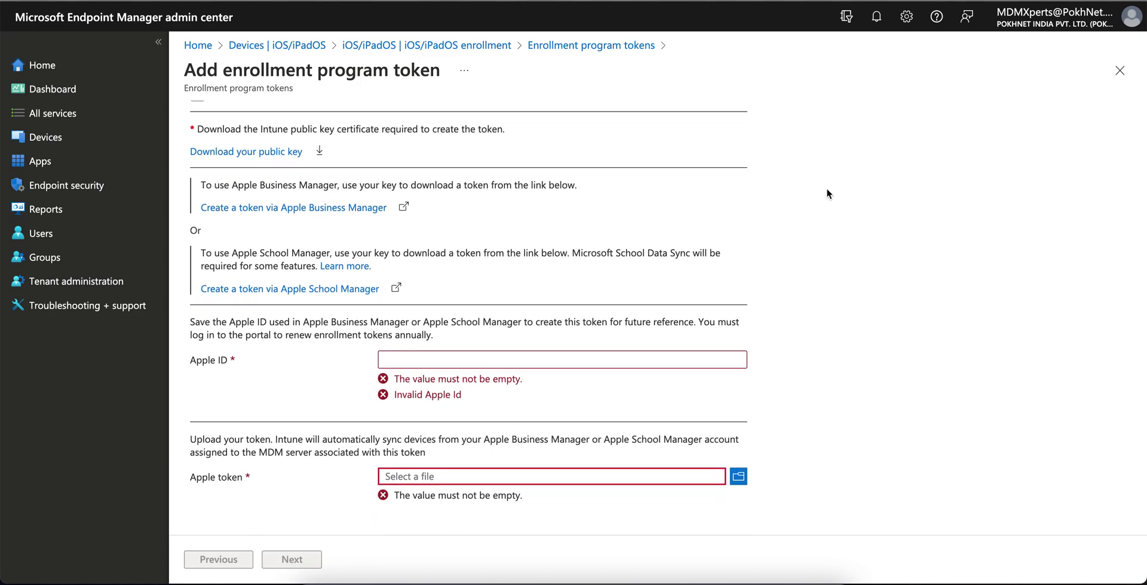
click(1119, 70)
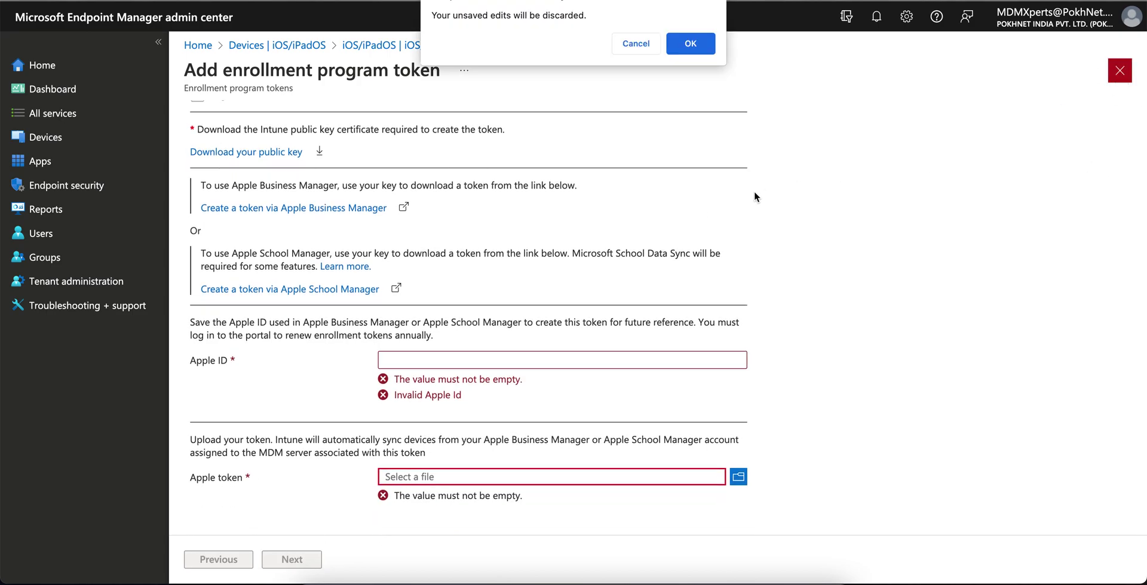
click(687, 45)
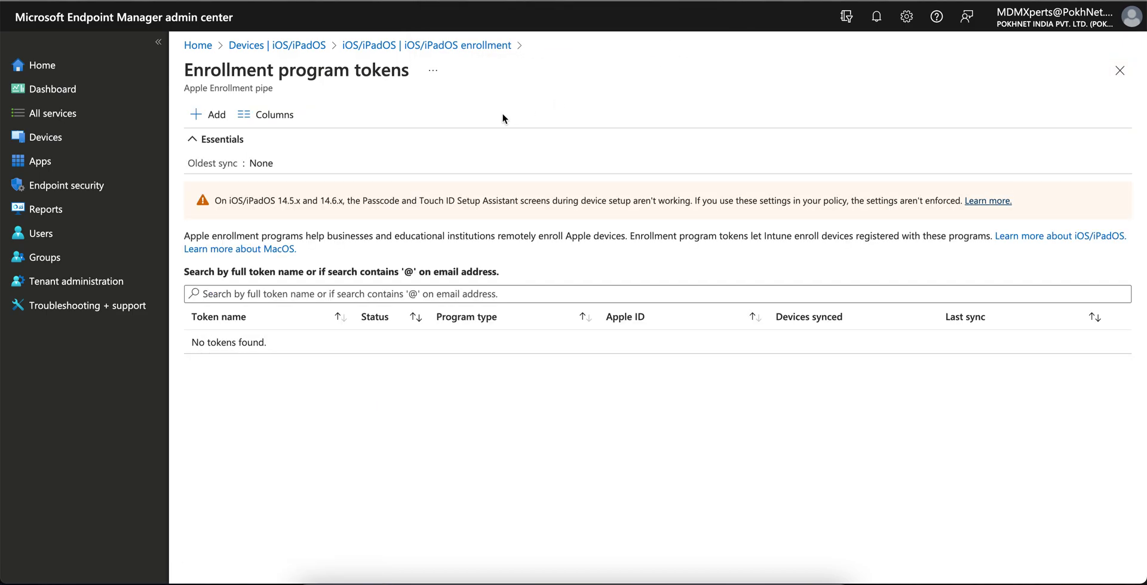